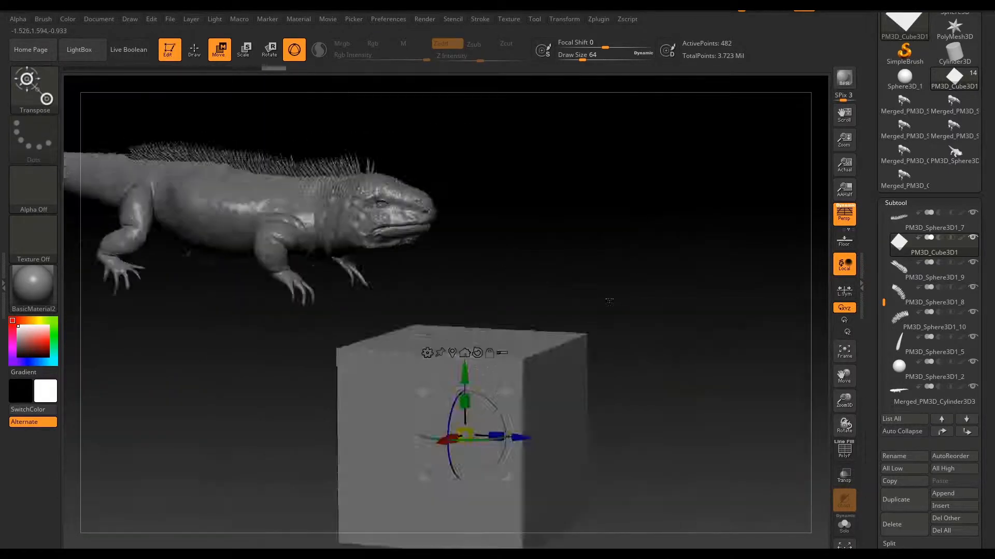
Subdivide the cube three times and stretch it into a long block beneath the iguana
{"action": "key", "text": "q"}
{"action": "key", "text": "ctrl+d"}
{"action": "key", "text": "ctrl+d"}
{"action": "key", "text": "ctrl+d"}
{"action": "key", "text": "w"}
{"action": "left_click_drag", "start_coordinate": [417, 398], "coordinate": [450, 398]}
{"action": "left_click_drag", "start_coordinate": [430, 356], "coordinate": [286, 309]}
{"action": "key", "text": "q"}
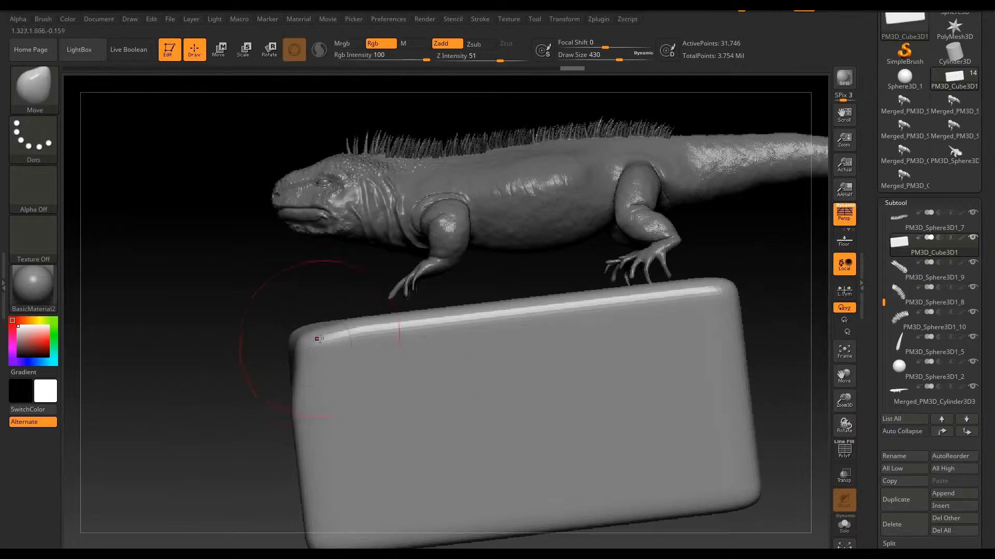
Reshape the block's ends and edges into a rock form with the Move and Move Topological brushes at draw size 430
{"action": "left_click_drag", "start_coordinate": [228, 331], "coordinate": [243, 363]}
{"action": "left_click_drag", "start_coordinate": [280, 311], "coordinate": [353, 280], "text": "shift"}
{"action": "key", "text": "b"}
{"action": "key", "text": "m"}
{"action": "key", "text": "t"}
{"action": "left_click_drag", "start_coordinate": [663, 270], "coordinate": [580, 285]}
{"action": "left_click_drag", "start_coordinate": [393, 331], "coordinate": [341, 337], "text": "shift"}
{"action": "left_click_drag", "start_coordinate": [259, 415], "coordinate": [223, 416]}
{"action": "left_click_drag", "start_coordinate": [202, 409], "coordinate": [464, 380]}
{"action": "key", "text": "shift+f"}
{"action": "key", "text": "shift+f"}
{"action": "key", "text": "ctrl+shift+d"}
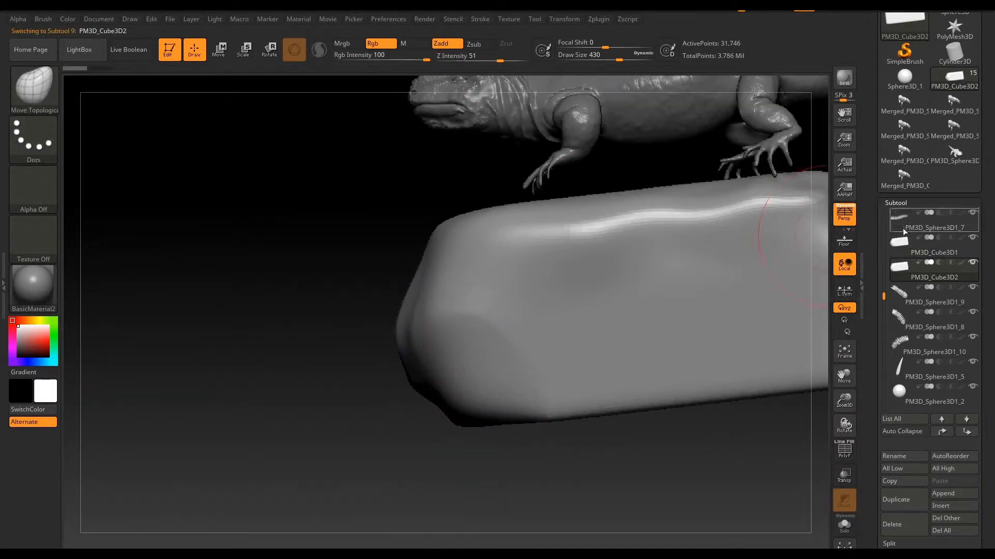
{"action": "left_click", "coordinate": [892, 524]}
{"action": "left_click", "coordinate": [808, 546]}
{"action": "key", "text": "f"}
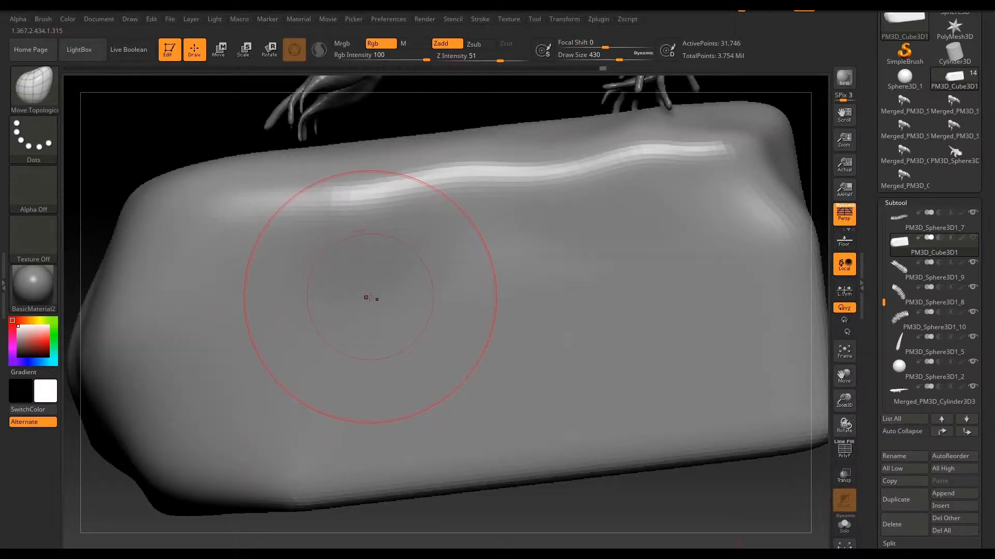
Refine the block's silhouette and build up its front surface with the ClayBuildup brush at intensity 63
{"action": "key", "text": "f"}
{"action": "mouse_move", "coordinate": [689, 310]}
{"action": "left_mouse_down"}
{"action": "mouse_move", "coordinate": [677, 375]}
{"action": "mouse_move", "coordinate": [612, 290]}
{"action": "mouse_move", "coordinate": [736, 218]}
{"action": "left_mouse_up"}
{"action": "key", "text": "b"}
{"action": "key", "text": "c"}
{"action": "key", "text": "b"}
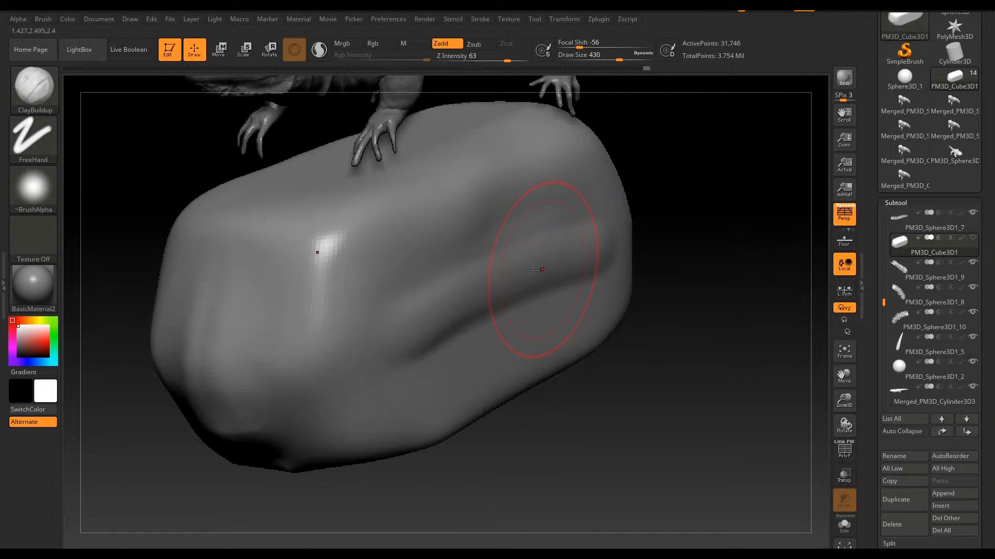
{"action": "mouse_move", "coordinate": [544, 300]}
{"action": "left_mouse_down"}
{"action": "mouse_move", "coordinate": [366, 300]}
{"action": "mouse_move", "coordinate": [363, 290]}
{"action": "mouse_move", "coordinate": [322, 332]}
{"action": "left_mouse_up"}
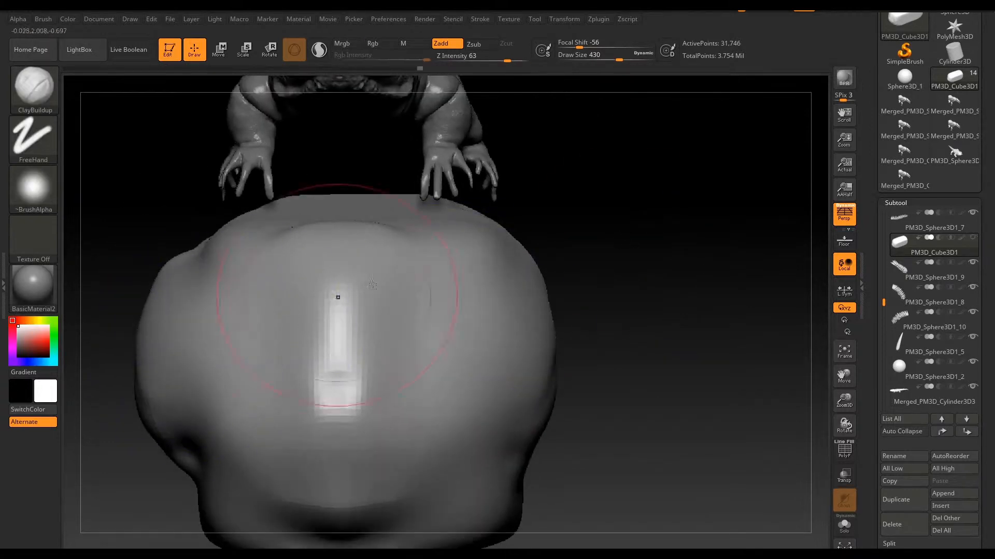
Try to DynaMesh the block from its lowest subdivision level at a resolution of 240
{"action": "left_click", "coordinate": [895, 202]}
{"action": "left_click", "coordinate": [899, 215]}
{"action": "key", "text": "shift+d"}
{"action": "left_click_drag", "start_coordinate": [894, 381], "coordinate": [889, 381]}
{"action": "left_click", "coordinate": [897, 362]}
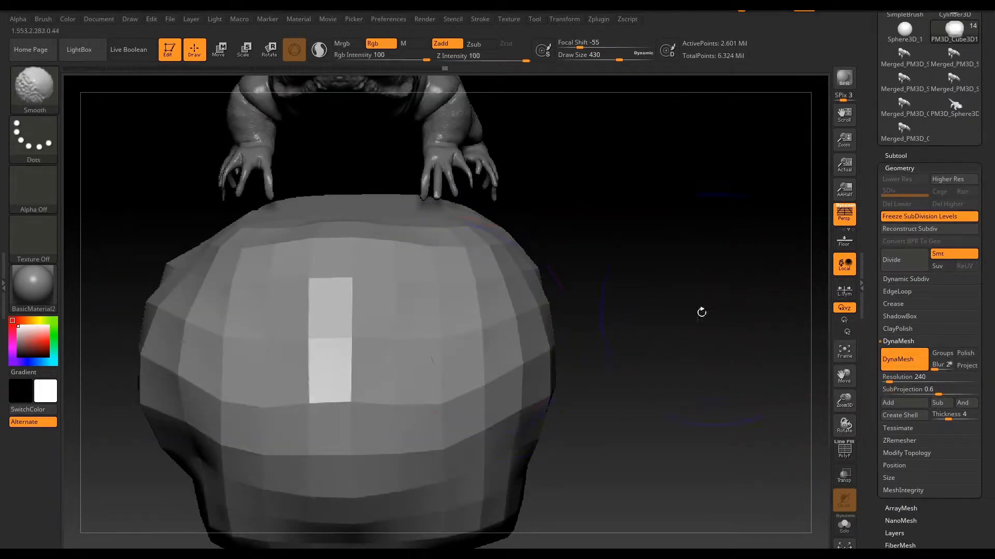
{"action": "left_click_drag", "start_coordinate": [466, 327], "coordinate": [440, 353], "text": "shift"}
DynaMesh the block at a resolution of 128
{"action": "left_click", "coordinate": [897, 364]}
{"action": "left_click", "coordinate": [897, 364]}
{"action": "left_click_drag", "start_coordinate": [767, 306], "coordinate": [730, 358]}
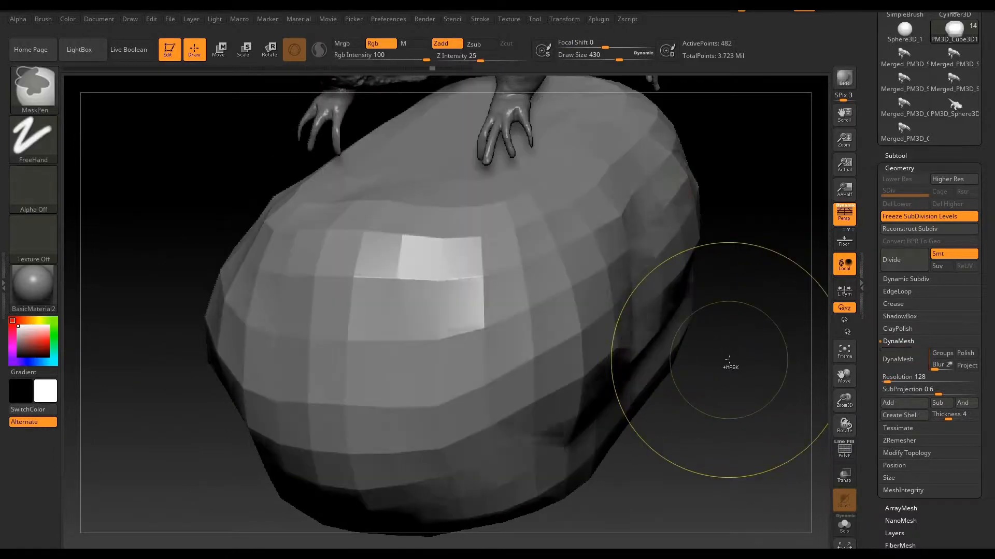
{"action": "key", "text": "ctrl+shift+z"}
Sculpt broad forms on the front of the rock with ClayBuildup at draw size 430
{"action": "left_click_drag", "start_coordinate": [425, 218], "coordinate": [489, 411], "text": "shift"}
{"action": "left_click_drag", "start_coordinate": [720, 311], "coordinate": [651, 257], "text": "alt"}
{"action": "left_click_drag", "start_coordinate": [347, 233], "coordinate": [303, 397]}
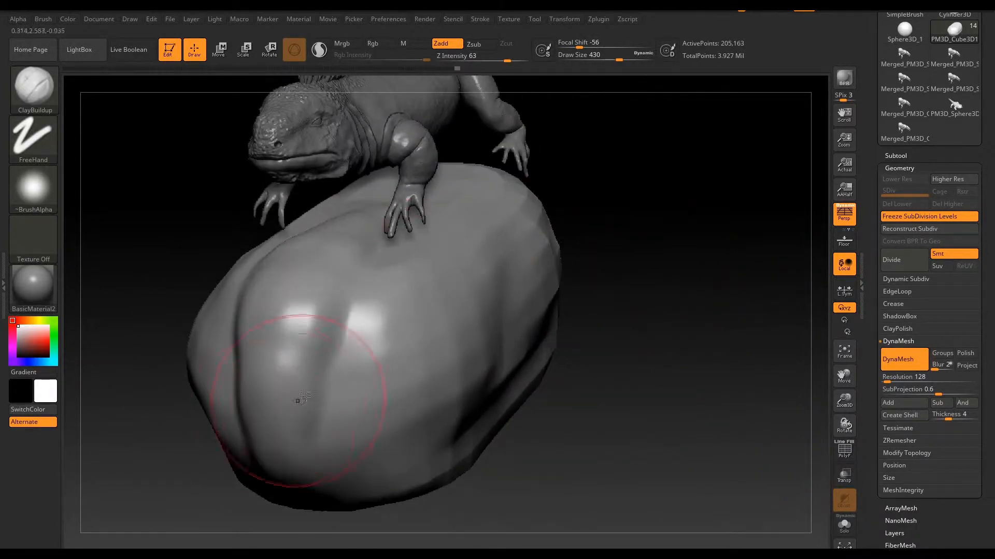
{"action": "mouse_move", "coordinate": [642, 332]}
{"action": "left_mouse_down"}
{"action": "mouse_move", "coordinate": [667, 308]}
{"action": "mouse_move", "coordinate": [689, 352]}
{"action": "left_mouse_up"}
Set the draw size to 239 and build up bumps on the rear of the rock with ClayBuildup, smoothing between them
{"action": "key", "text": "s"}
{"action": "left_click_drag", "start_coordinate": [455, 302], "coordinate": [439, 302]}
{"action": "left_click_drag", "start_coordinate": [725, 311], "coordinate": [648, 305]}
{"action": "left_click_drag", "start_coordinate": [494, 241], "coordinate": [547, 311]}
{"action": "left_click_drag", "start_coordinate": [456, 261], "coordinate": [497, 280], "text": "shift"}
{"action": "left_click_drag", "start_coordinate": [450, 280], "coordinate": [487, 329]}
{"action": "left_click_drag", "start_coordinate": [583, 249], "coordinate": [606, 300]}
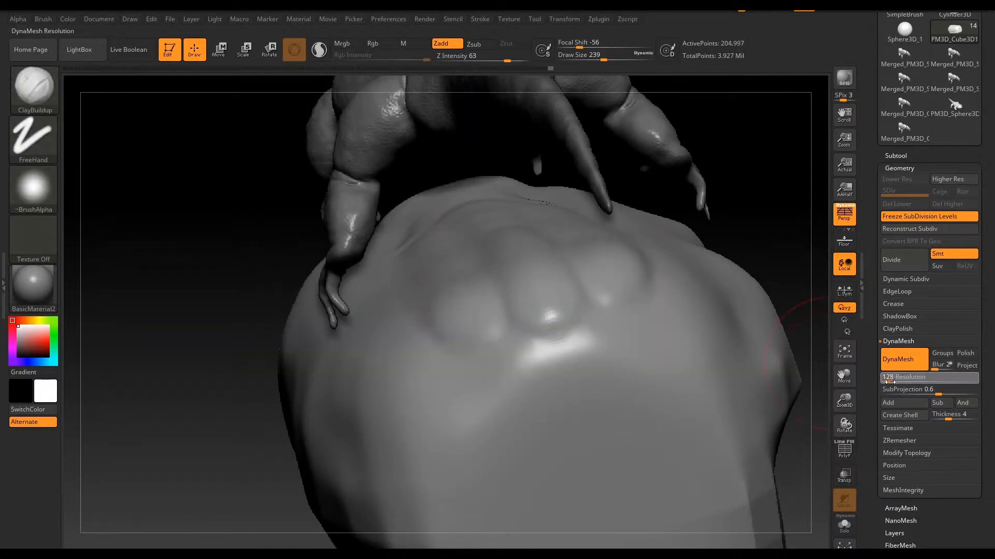
Remesh the rock at DynaMesh resolution 104 and pull its rear end into shape with Move Topological at draw size 500
{"action": "left_click_drag", "start_coordinate": [278, 324], "coordinate": [393, 290]}
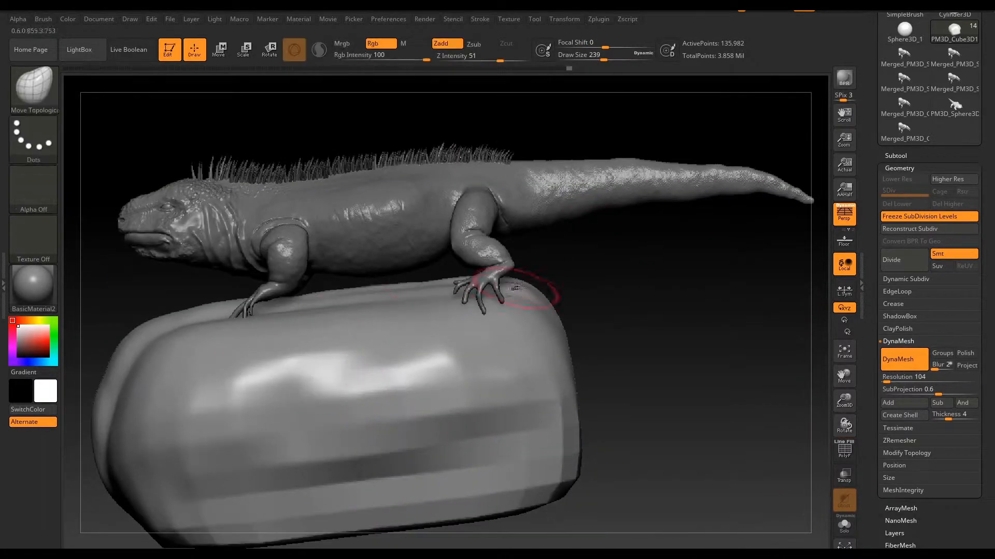
{"action": "key", "text": "s"}
{"action": "left_click_drag", "start_coordinate": [562, 314], "coordinate": [581, 314]}
{"action": "left_click_drag", "start_coordinate": [637, 311], "coordinate": [627, 300]}
{"action": "left_click_drag", "start_coordinate": [554, 357], "coordinate": [607, 355]}
{"action": "left_click_drag", "start_coordinate": [689, 331], "coordinate": [710, 357], "text": "ctrl"}
{"action": "mouse_move", "coordinate": [714, 321]}
{"action": "left_mouse_down", "text": "shift"}
{"action": "mouse_move", "coordinate": [652, 311]}
{"action": "mouse_move", "coordinate": [631, 361]}
{"action": "left_mouse_up", "text": "shift"}
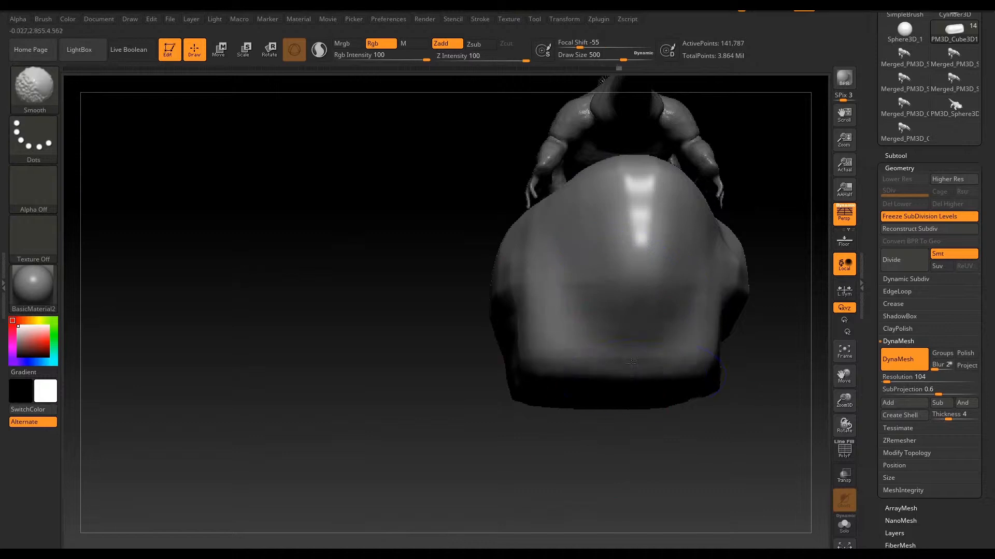
{"action": "left_click_drag", "start_coordinate": [751, 337], "coordinate": [672, 264]}
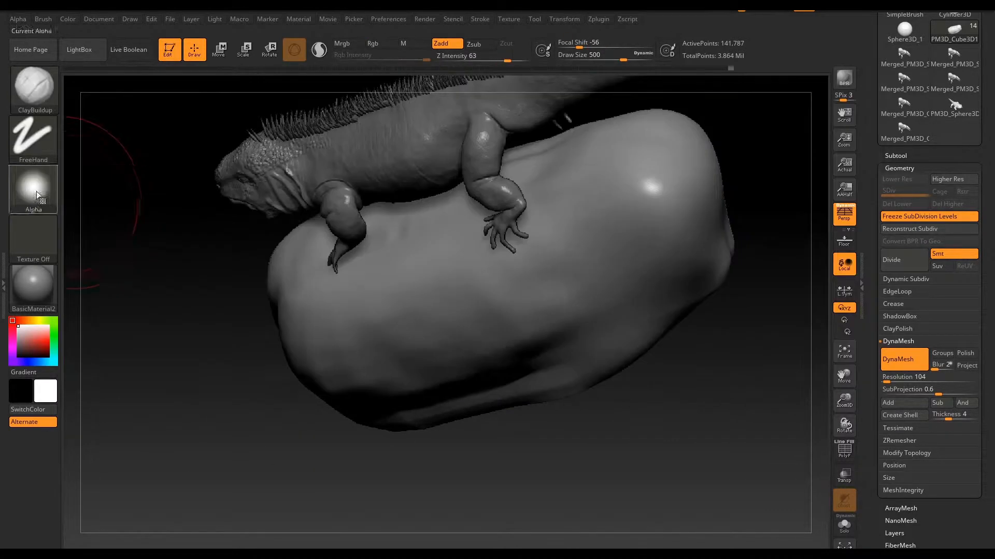
Texture the rock surface using ClayBuildup with a speckled alpha and Spray stroke, subtracting at intensity 7 and draw size 217
{"action": "left_click", "coordinate": [405, 281]}
{"action": "left_click_drag", "start_coordinate": [383, 293], "coordinate": [462, 237]}
{"action": "left_click_drag", "start_coordinate": [487, 318], "coordinate": [611, 285]}
{"action": "left_click_drag", "start_coordinate": [193, 362], "coordinate": [231, 377], "text": "ctrl"}
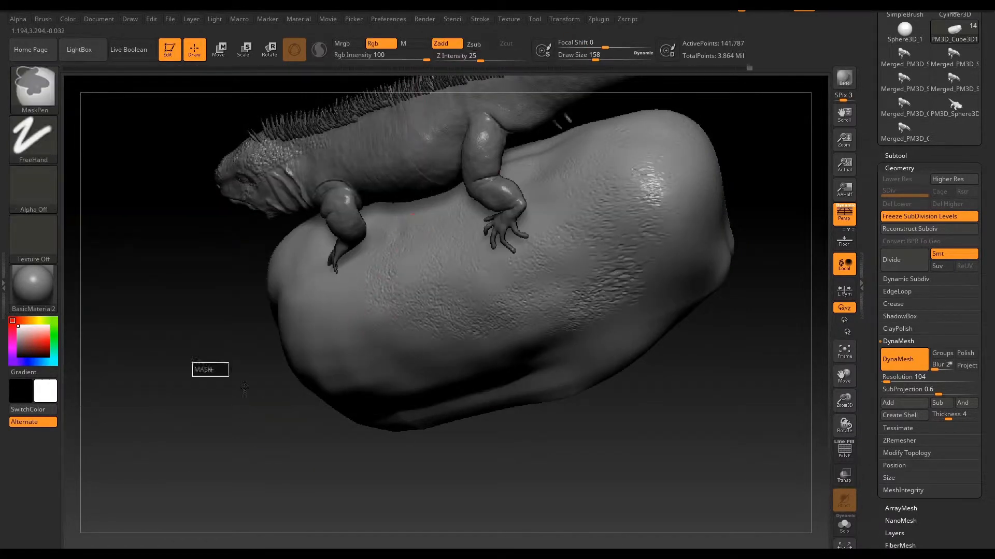
{"action": "left_click_drag", "start_coordinate": [751, 311], "coordinate": [797, 382]}
{"action": "mouse_move", "coordinate": [486, 311]}
{"action": "left_mouse_down"}
{"action": "mouse_move", "coordinate": [302, 293]}
{"action": "mouse_move", "coordinate": [433, 419]}
{"action": "mouse_move", "coordinate": [489, 363]}
{"action": "left_mouse_up"}
{"action": "left_click_drag", "start_coordinate": [130, 331], "coordinate": [275, 284]}
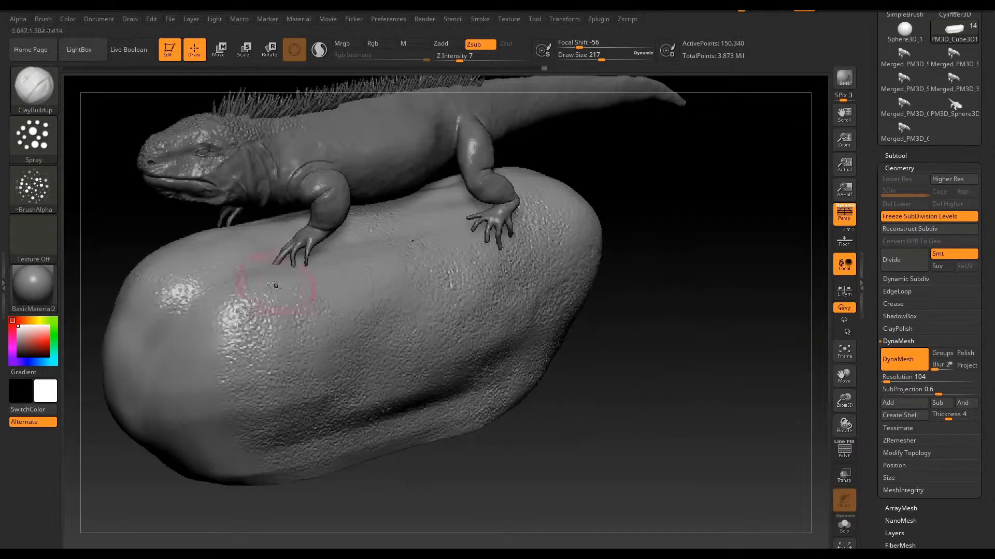
{"action": "mouse_move", "coordinate": [157, 406]}
{"action": "left_mouse_down"}
{"action": "mouse_move", "coordinate": [218, 450]}
{"action": "mouse_move", "coordinate": [347, 366]}
{"action": "left_mouse_up"}
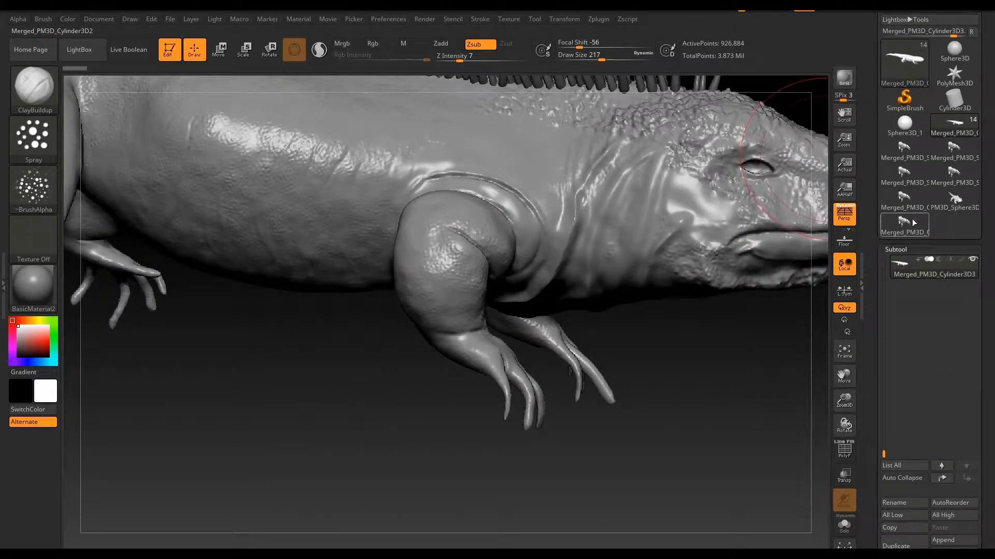
Check the earlier merged iguana models and restore the iguana project from its QuickSave
{"action": "left_click", "coordinate": [904, 62]}
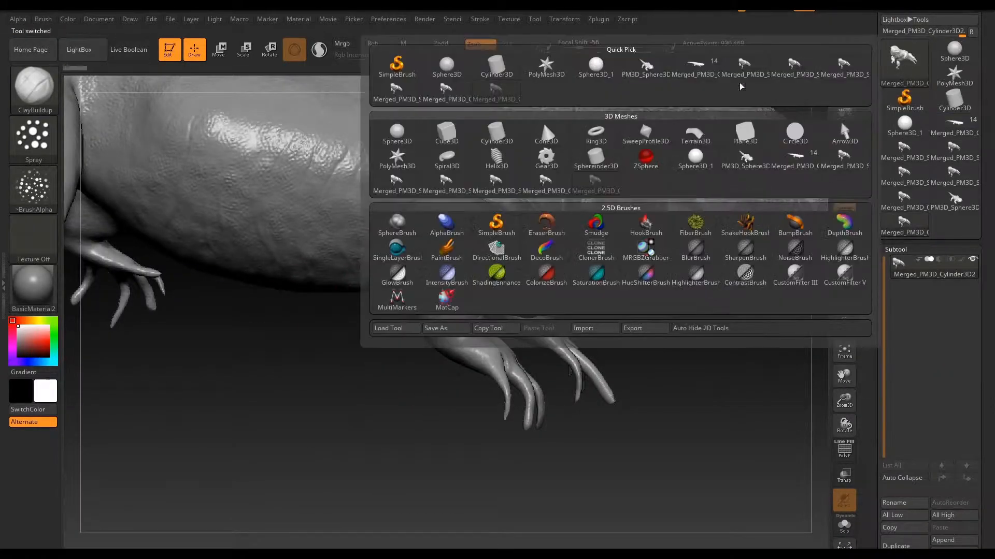
{"action": "left_click", "coordinate": [442, 189]}
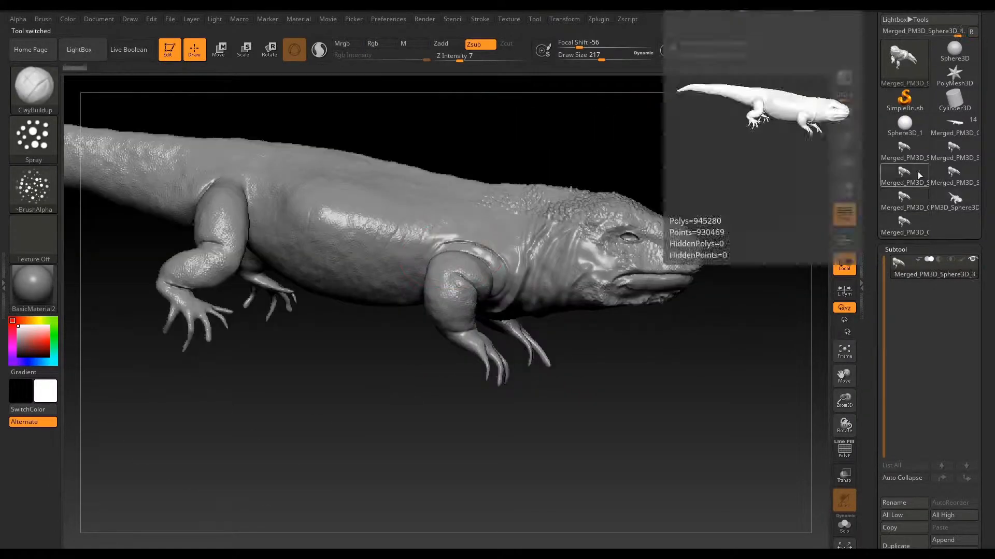
{"action": "left_click", "coordinate": [955, 124]}
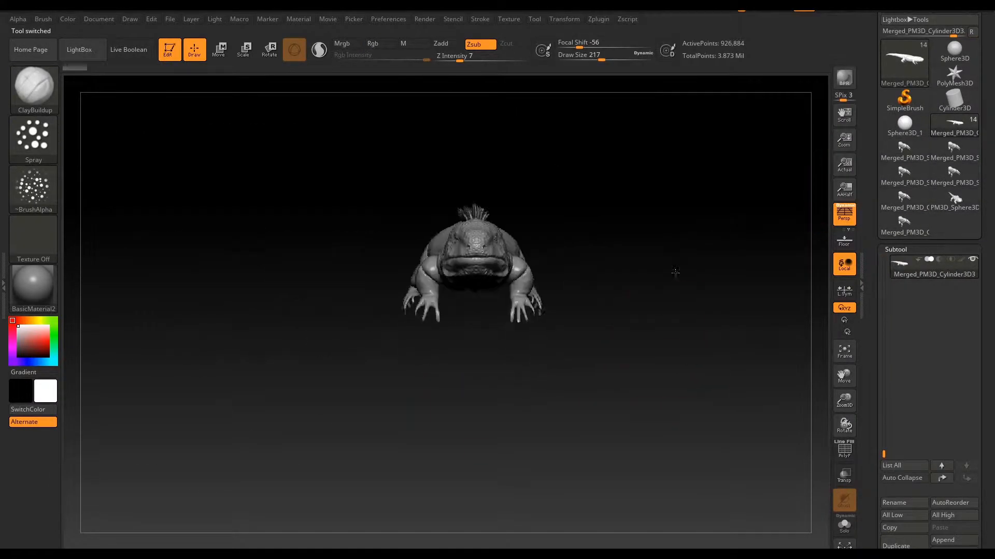
{"action": "key", "text": "comma"}
{"action": "scroll", "coordinate": [461, 295], "scroll_direction": "down", "scroll_amount": 3}
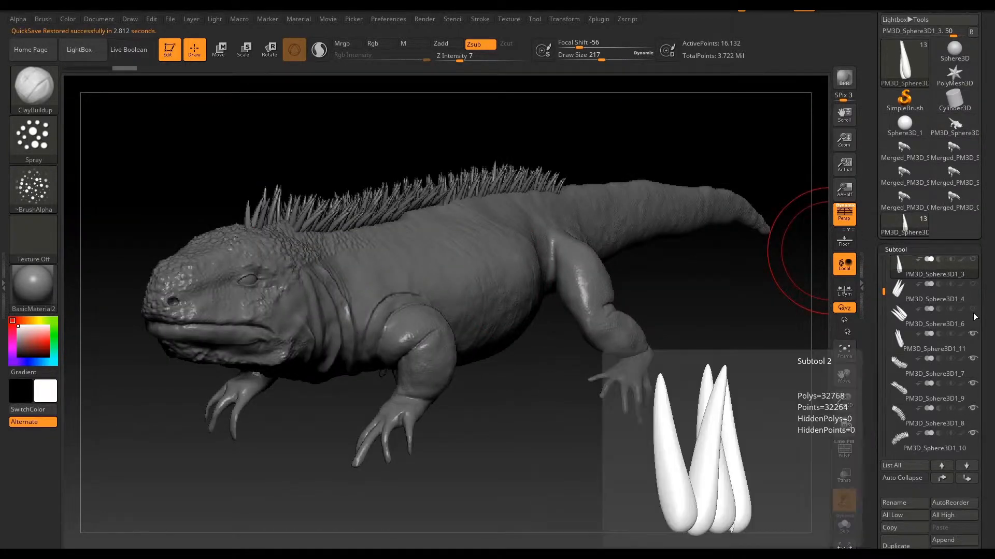
Show the spike subtools PM3D_Sphere3D1_3, _4 and _6 and the rock subtool PM3D_Sphere3D1
{"action": "left_click", "coordinate": [973, 309]}
{"action": "left_click", "coordinate": [973, 284]}
{"action": "left_click", "coordinate": [973, 259]}
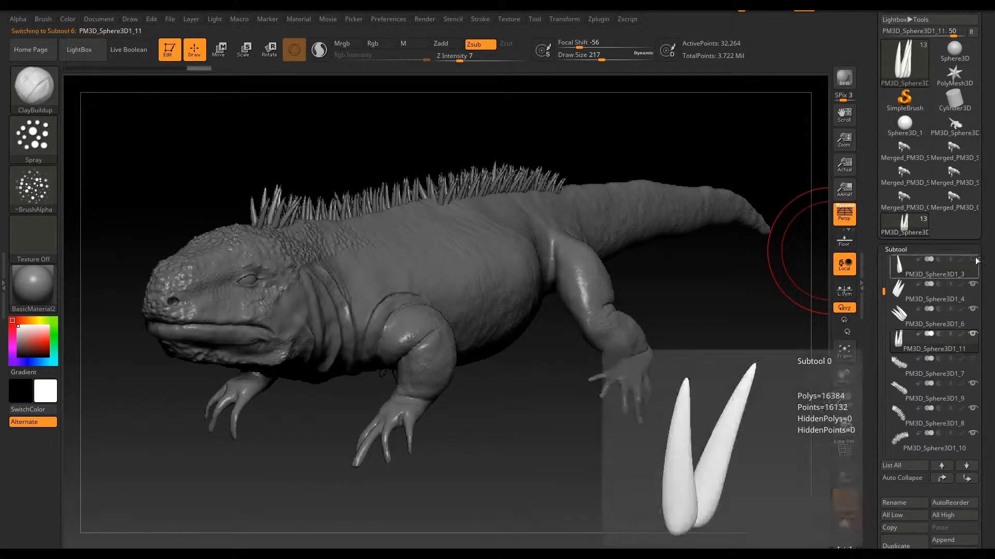
{"action": "left_click", "coordinate": [972, 358]}
{"action": "left_click", "coordinate": [934, 441]}
{"action": "left_click", "coordinate": [906, 262]}
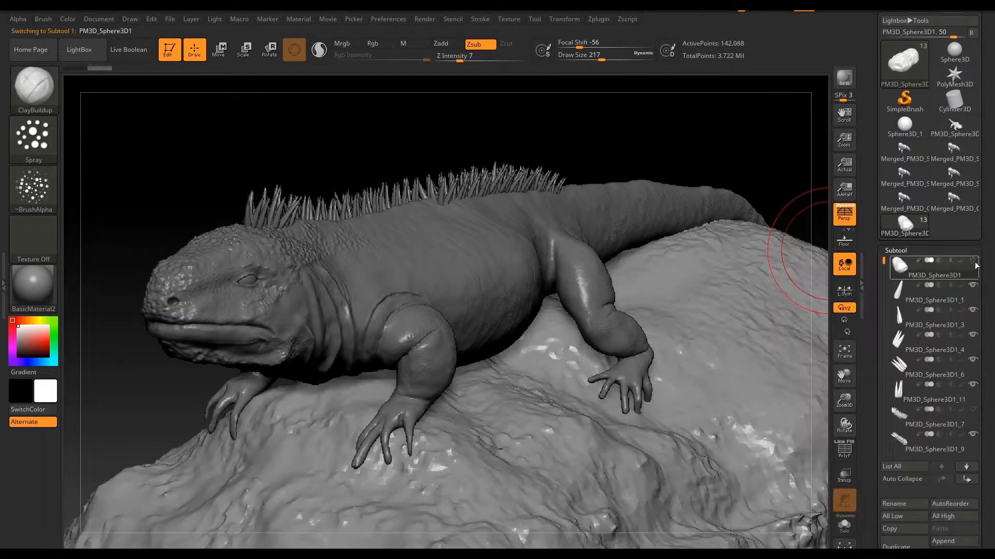
Save the project in the iguaana folder on drive G, basing the file name on ZBrushProject_11
{"action": "left_click", "coordinate": [169, 19]}
{"action": "left_click", "coordinate": [251, 38]}
{"action": "left_click_drag", "start_coordinate": [456, 31], "coordinate": [586, 65]}
{"action": "left_click", "coordinate": [453, 336]}
{"action": "double_click", "coordinate": [518, 146]}
{"action": "left_click", "coordinate": [539, 125]}
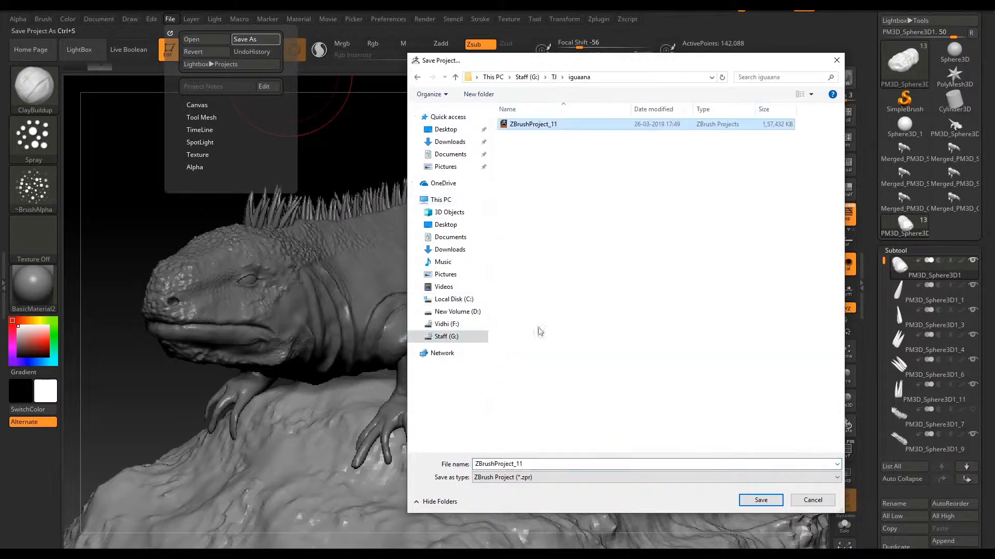
{"action": "left_click", "coordinate": [570, 462]}
{"action": "key", "text": "Return"}
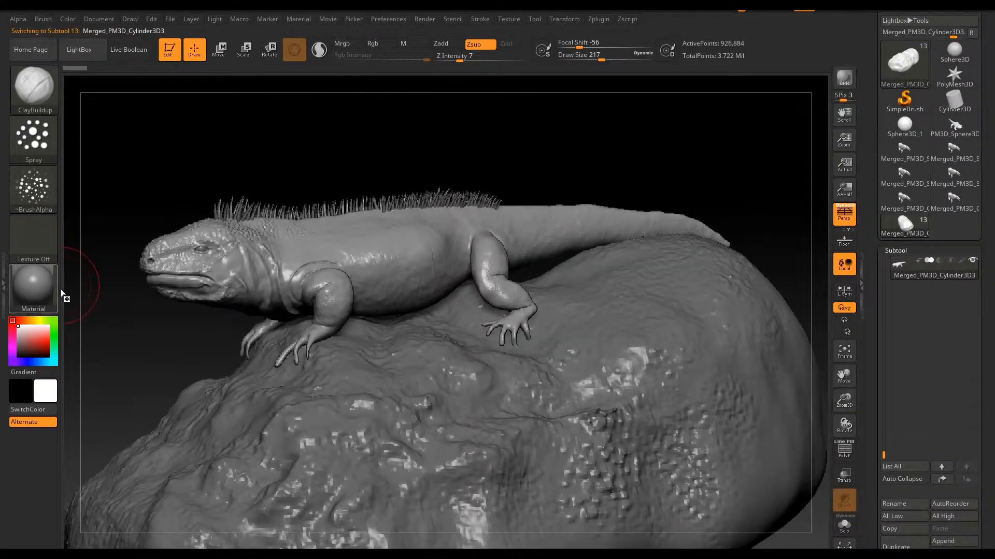
Preview other materials on the iguana model
{"action": "left_click", "coordinate": [33, 289]}
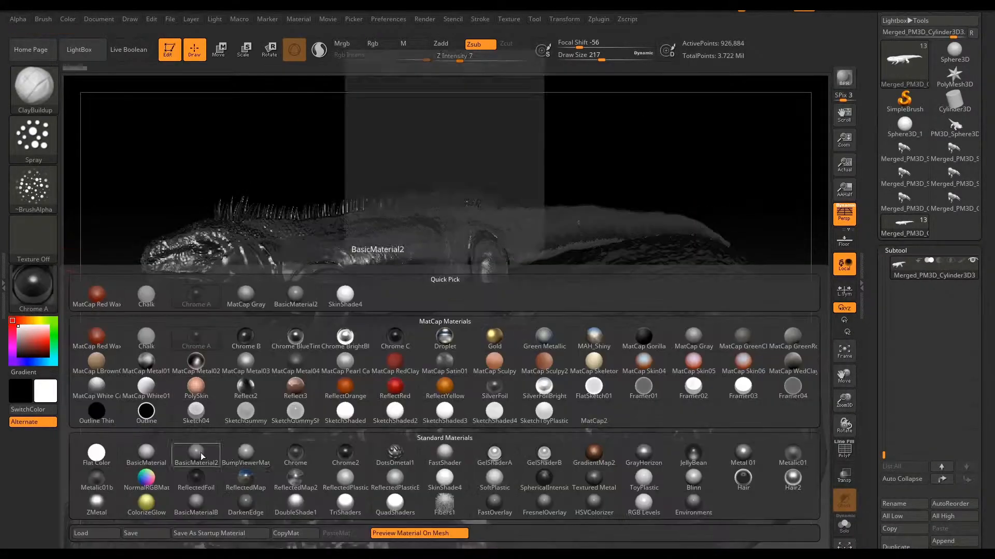
{"action": "left_click", "coordinate": [203, 368]}
{"action": "left_click_drag", "start_coordinate": [203, 367], "coordinate": [165, 292]}
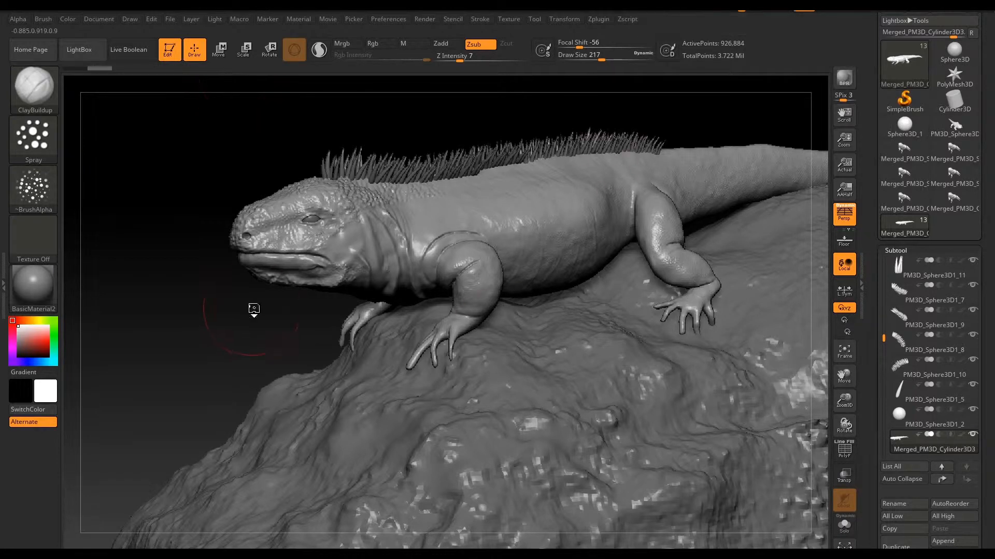
Examine the spikes along the iguana's back to identify which subtool forms each section of the row
{"action": "left_click_drag", "start_coordinate": [254, 309], "coordinate": [268, 329]}
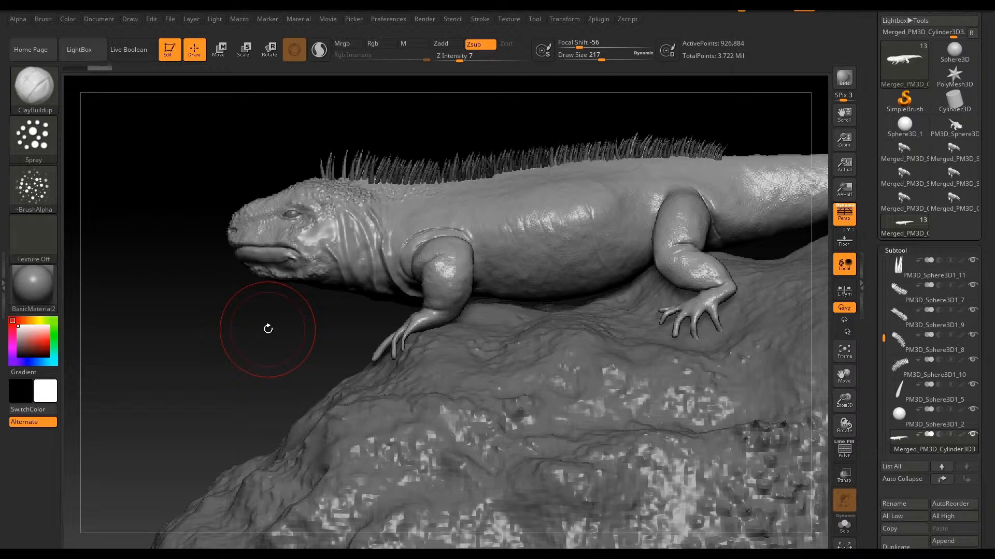
{"action": "left_click_drag", "start_coordinate": [257, 339], "coordinate": [610, 211]}
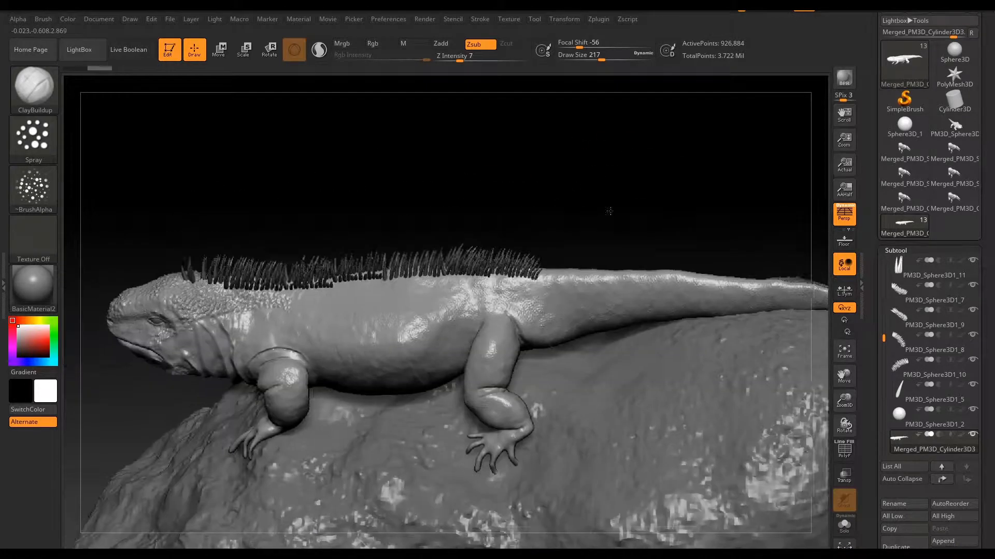
{"action": "left_click", "coordinate": [573, 249], "text": "alt"}
{"action": "scroll", "coordinate": [477, 242], "scroll_direction": "up", "scroll_amount": 5}
{"action": "scroll", "coordinate": [477, 242], "scroll_direction": "down", "scroll_amount": 3}
{"action": "scroll", "coordinate": [927, 337], "scroll_direction": "up", "scroll_amount": 2}
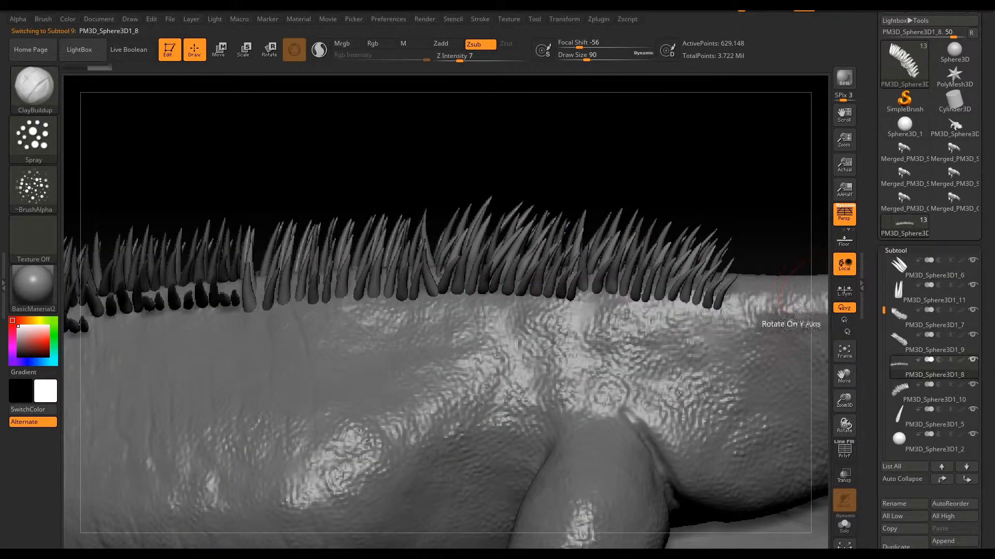
{"action": "left_click", "coordinate": [927, 369]}
{"action": "scroll", "coordinate": [579, 182], "scroll_direction": "down", "scroll_amount": 3}
{"action": "left_click", "coordinate": [931, 388]}
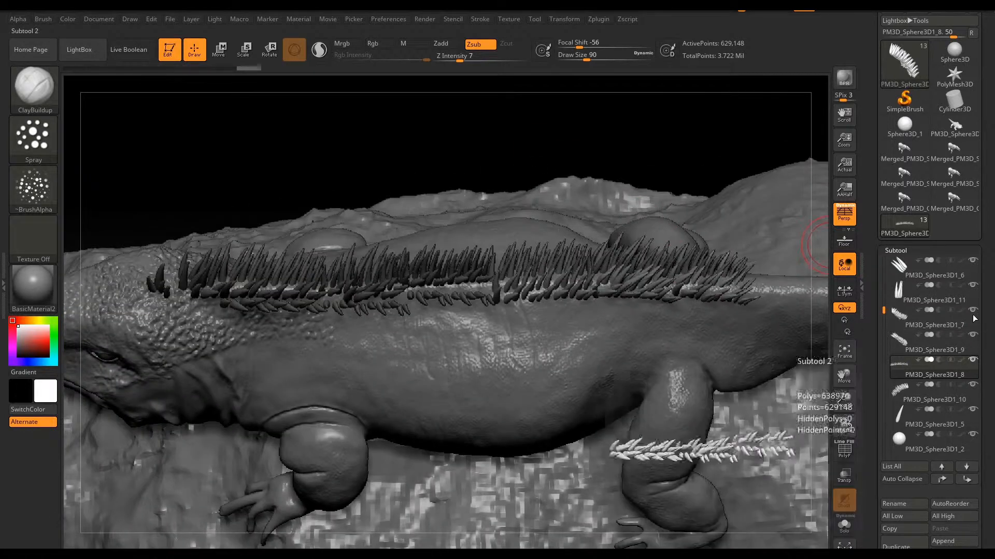
{"action": "left_click", "coordinate": [932, 413]}
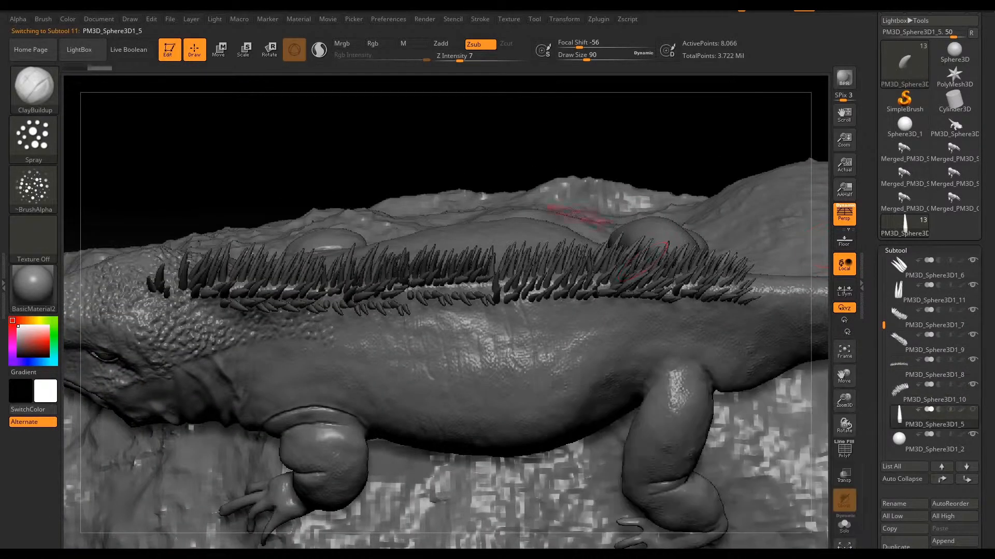
{"action": "left_click", "coordinate": [901, 342]}
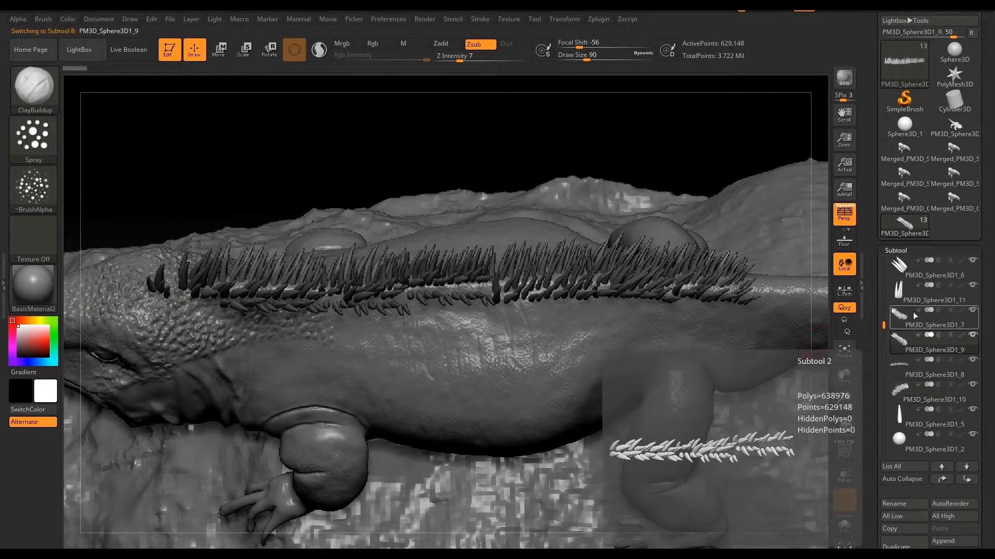
Duplicate the spike subtool PM3D_Sphere3D1_10 and move the copy back toward the iguana's tail
{"action": "left_click", "coordinate": [905, 371]}
{"action": "scroll", "coordinate": [927, 414], "scroll_direction": "down", "scroll_amount": 5}
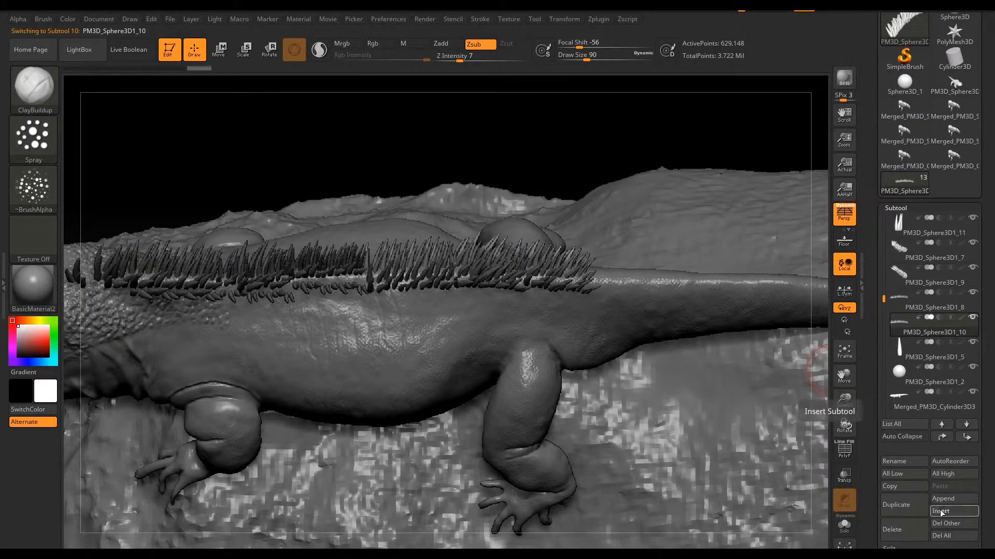
{"action": "left_click", "coordinate": [896, 304]}
{"action": "key", "text": "w"}
{"action": "right_click_drag", "start_coordinate": [483, 270], "coordinate": [507, 213]}
{"action": "right_click_drag", "start_coordinate": [750, 155], "coordinate": [549, 155], "text": "ctrl"}
{"action": "left_click_drag", "start_coordinate": [396, 280], "coordinate": [409, 274]}
{"action": "right_click_drag", "start_coordinate": [735, 228], "coordinate": [570, 233]}
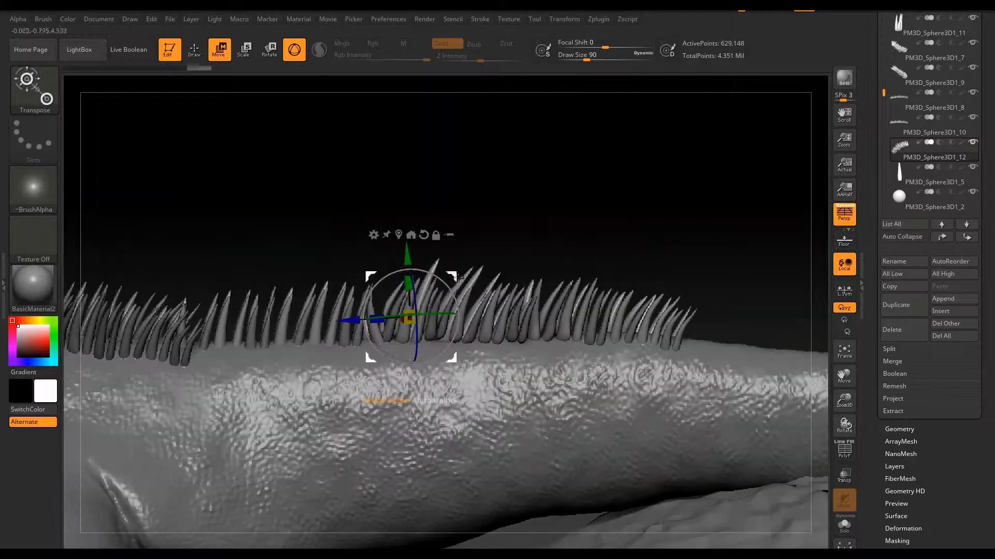
Fit the spike copy PM3D_Sphere3D1_12 along the base of the tail, reshaping it with the Move brush and lowering it onto the skin
{"action": "right_click_drag", "start_coordinate": [450, 283], "coordinate": [571, 252], "text": "alt"}
{"action": "left_click_drag", "start_coordinate": [549, 283], "coordinate": [574, 281]}
{"action": "left_click_drag", "start_coordinate": [571, 244], "coordinate": [553, 218]}
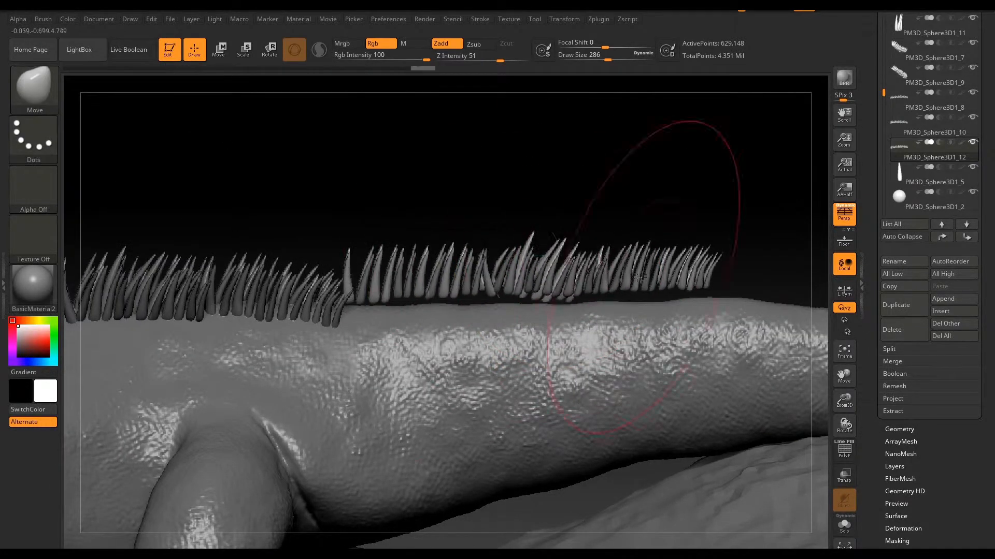
{"action": "key", "text": "w"}
{"action": "right_click_drag", "start_coordinate": [638, 278], "coordinate": [638, 362]}
{"action": "key", "text": "q"}
{"action": "key", "text": "t"}
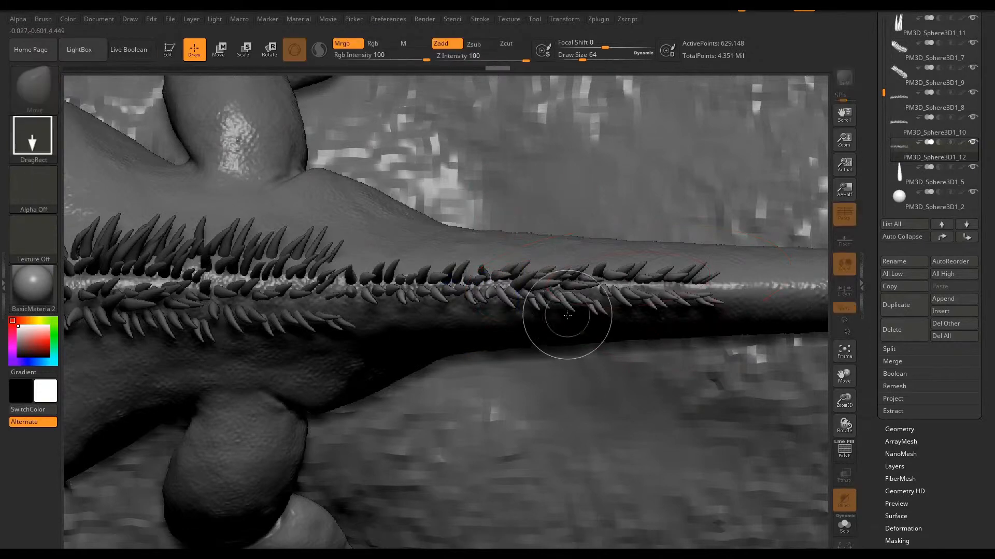
Align spike row PM3D_Sphere3D1_12 with the tail's centre line as seen from behind
{"action": "key", "text": "ctrl+n"}
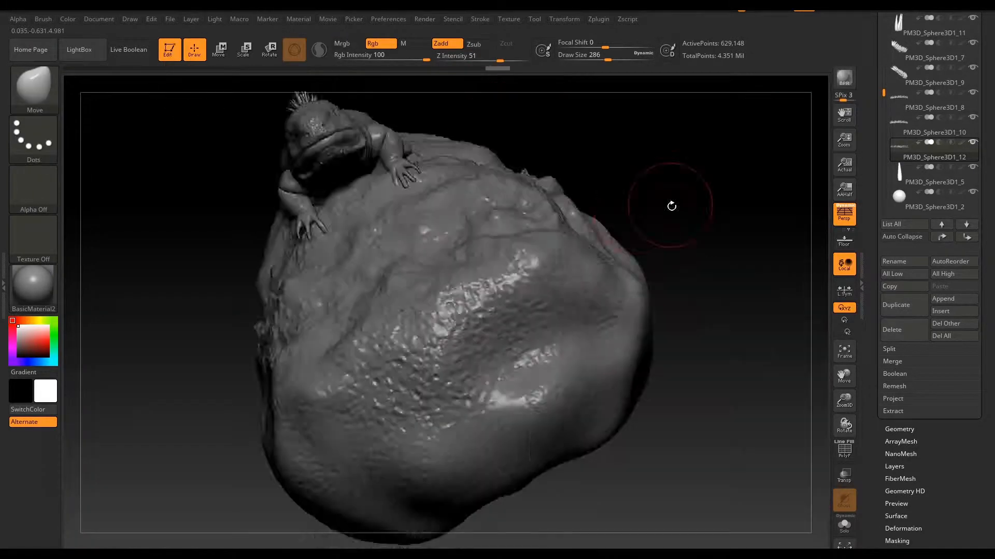
{"action": "right_click_drag", "start_coordinate": [668, 206], "coordinate": [476, 244]}
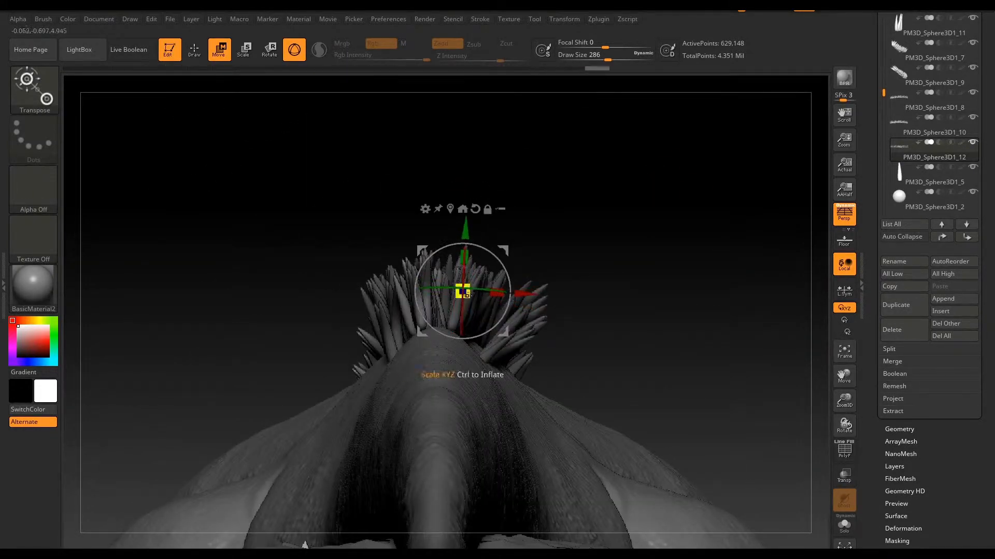
{"action": "right_click_drag", "start_coordinate": [462, 291], "coordinate": [461, 249]}
{"action": "key", "text": "q"}
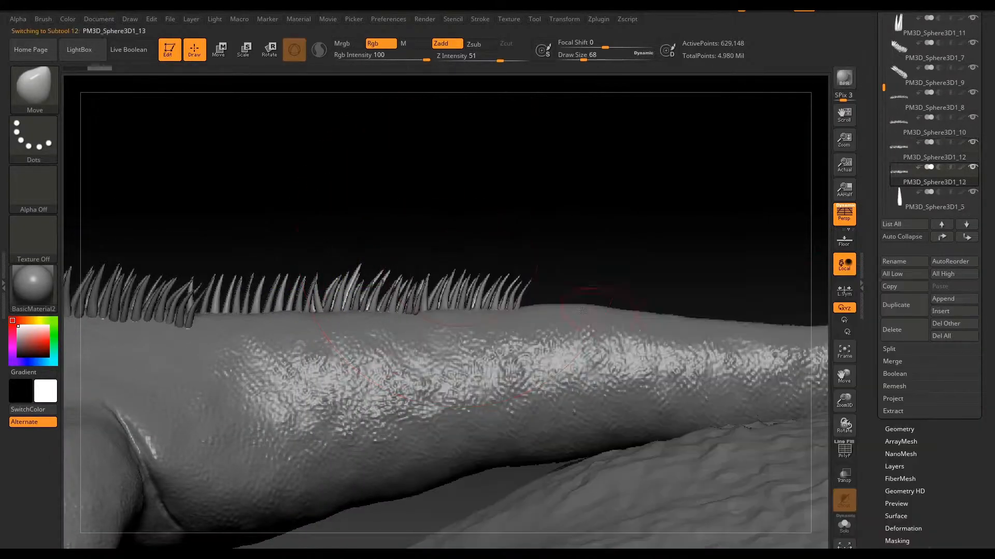
Move the spike copy PM3D_Sphere3D1_13 further down the tail and fit it to the surface with the Move Topological brush
{"action": "key", "text": "w"}
{"action": "mouse_move", "coordinate": [581, 309]}
{"action": "right_mouse_down"}
{"action": "mouse_move", "coordinate": [518, 290]}
{"action": "mouse_move", "coordinate": [259, 259]}
{"action": "mouse_move", "coordinate": [394, 456]}
{"action": "right_mouse_up"}
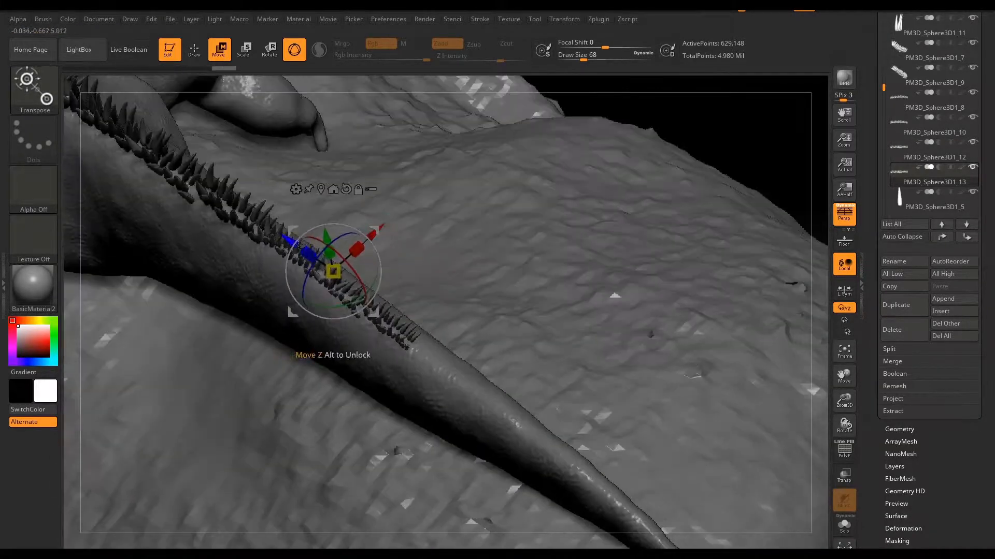
{"action": "right_click_drag", "start_coordinate": [298, 245], "coordinate": [543, 293]}
{"action": "key", "text": "q"}
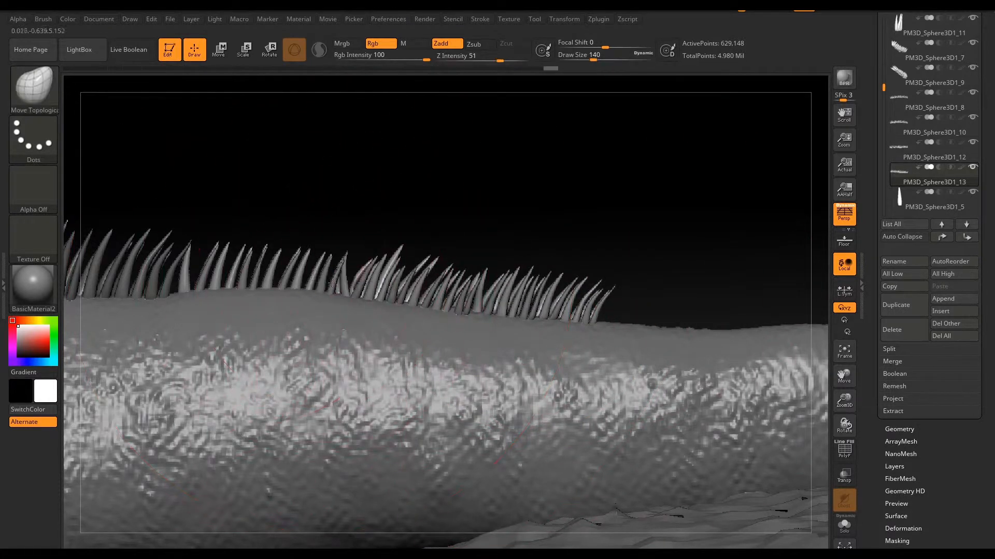
{"action": "right_click_drag", "start_coordinate": [332, 283], "coordinate": [559, 156]}
Select the iguana's body subtool and set up ClayBuildup at Z Intensity 7 for texturing the side of the head
{"action": "left_click", "coordinate": [223, 303], "text": "alt"}
{"action": "right_click_drag", "start_coordinate": [195, 316], "coordinate": [300, 285], "text": "alt"}
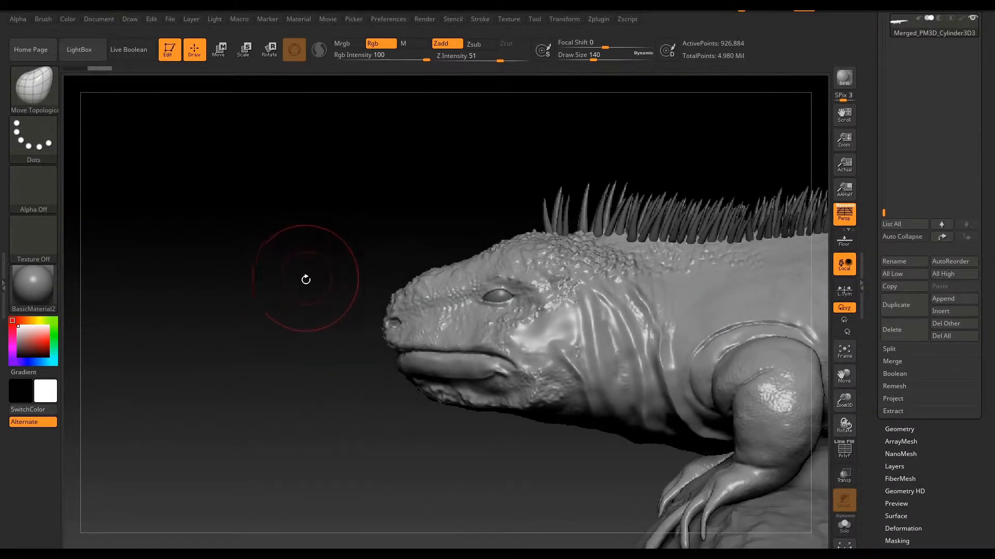
{"action": "right_click_drag", "start_coordinate": [393, 320], "coordinate": [456, 376], "text": "ctrl"}
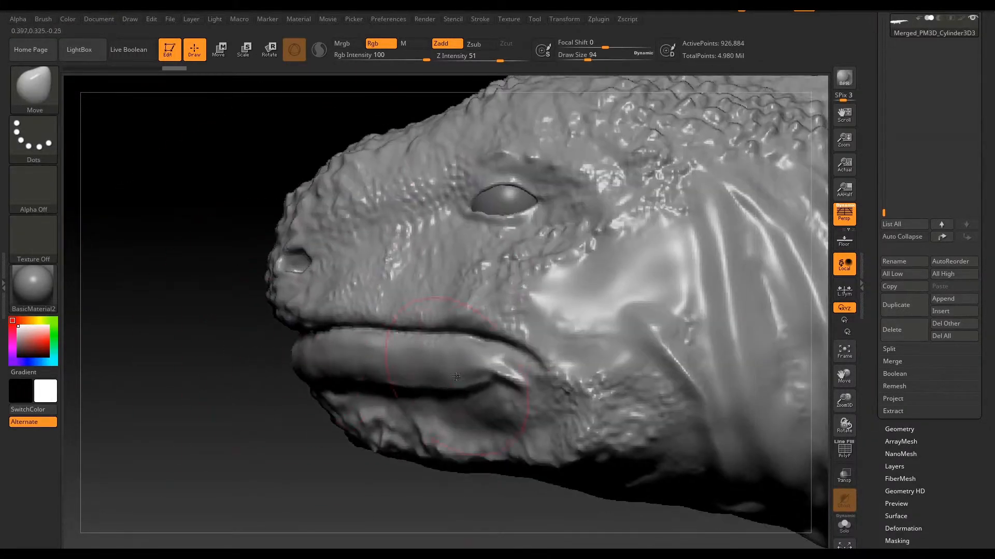
{"action": "mouse_move", "coordinate": [346, 377]}
{"action": "right_mouse_down"}
{"action": "mouse_move", "coordinate": [357, 374]}
{"action": "mouse_move", "coordinate": [311, 365]}
{"action": "mouse_move", "coordinate": [252, 378]}
{"action": "mouse_move", "coordinate": [353, 370]}
{"action": "mouse_move", "coordinate": [279, 362]}
{"action": "right_mouse_up"}
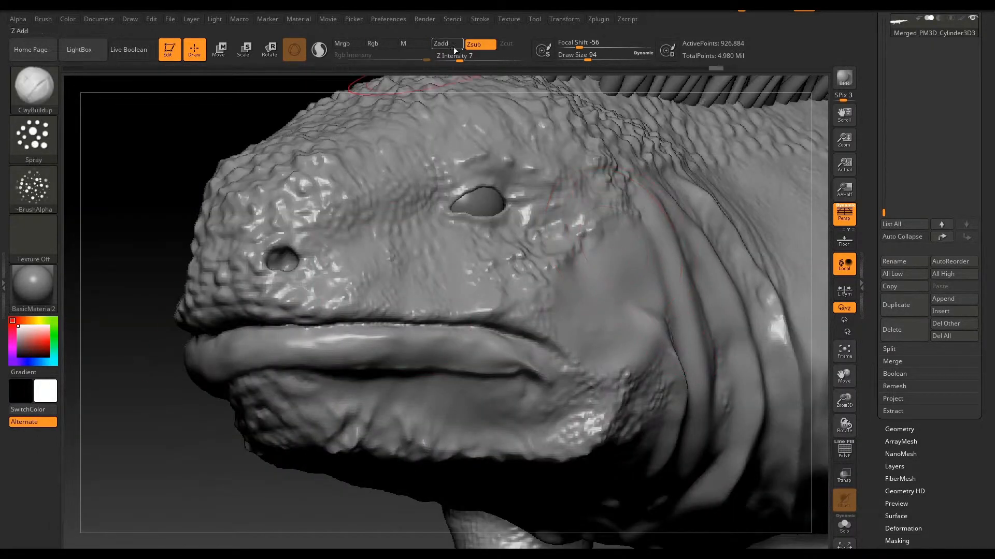
{"action": "right_click_drag", "start_coordinate": [619, 221], "coordinate": [595, 233]}
Import skin alphas from the Materials folder on drive G for the sculpting brush
{"action": "left_click", "coordinate": [34, 189]}
{"action": "left_click", "coordinate": [96, 392]}
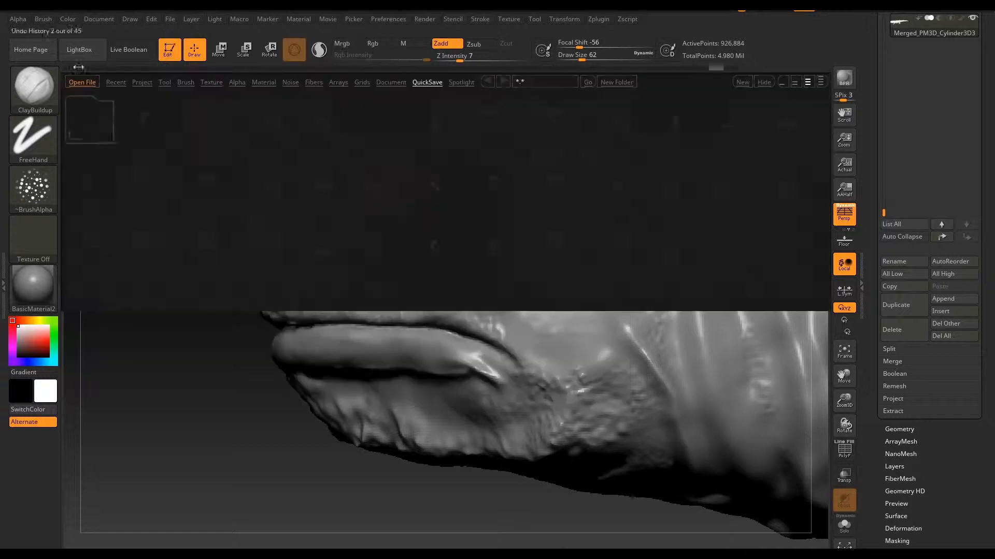
{"action": "left_click", "coordinate": [562, 77]}
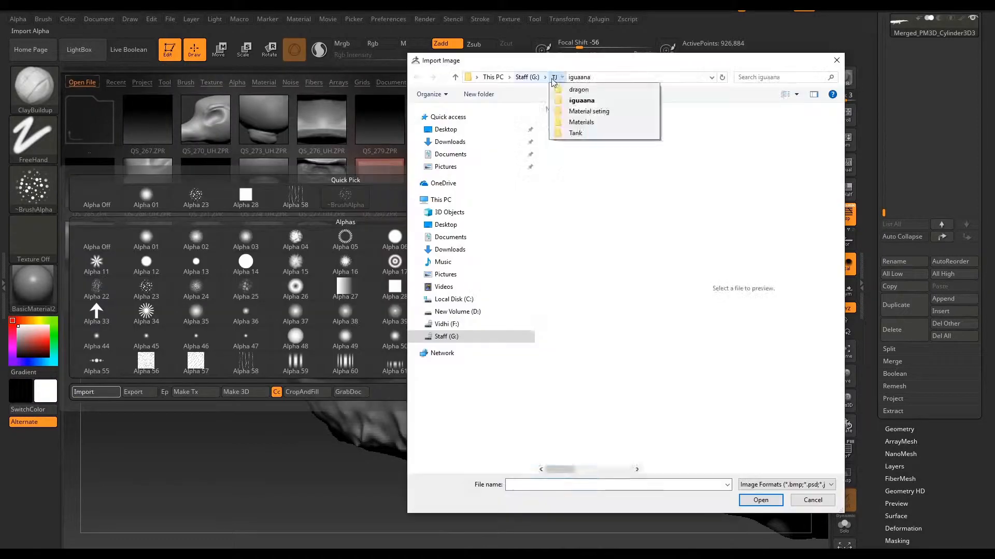
{"action": "left_click", "coordinate": [580, 122]}
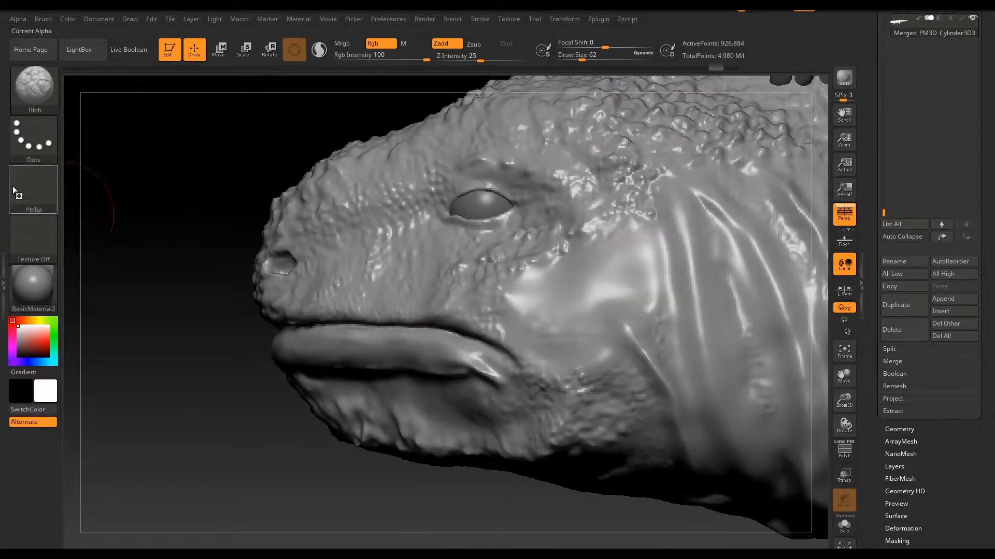
{"action": "left_click", "coordinate": [24, 202], "text": "ctrl"}
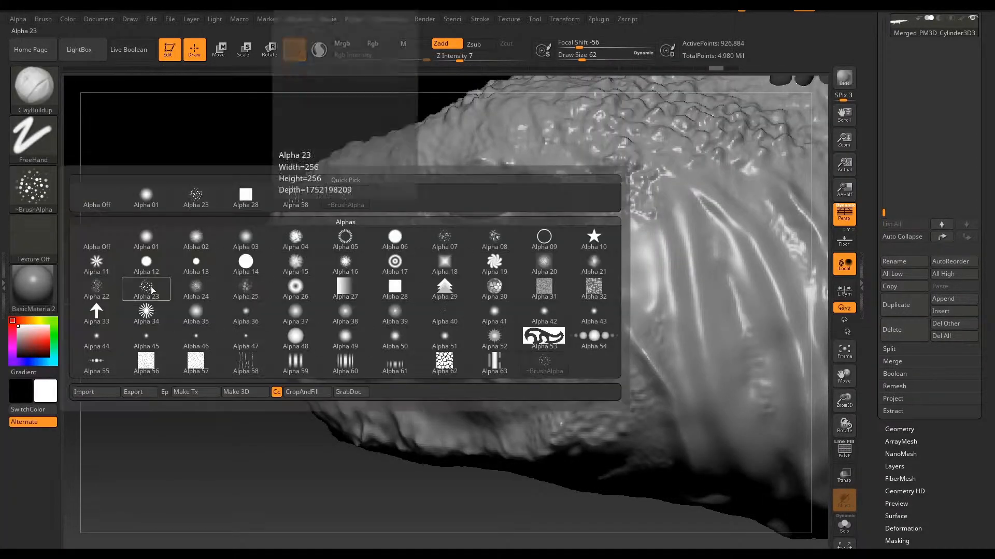
{"action": "left_click", "coordinate": [96, 242], "text": "ctrl"}
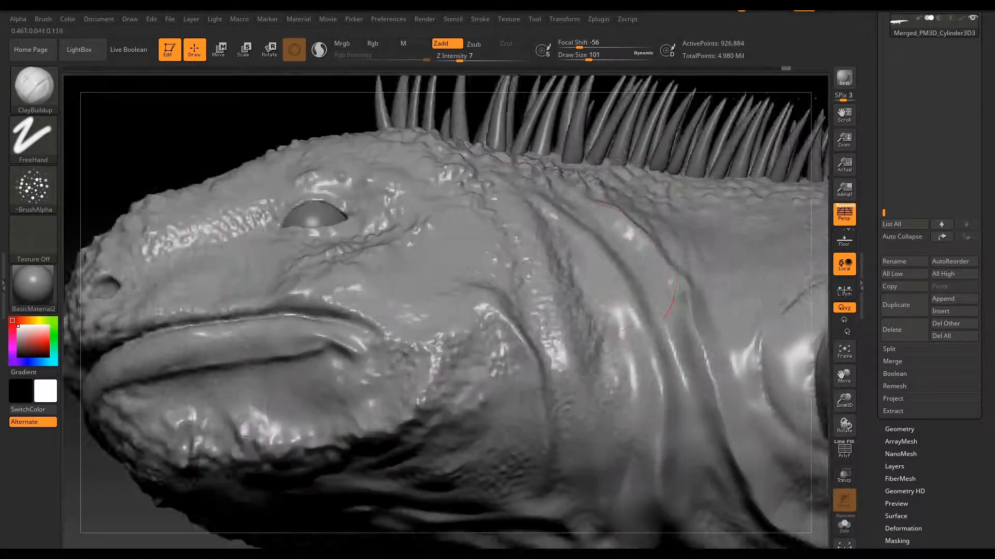
Undo the last texture strokes on the neck and set ClayBuildup to the Spray stroke with a scale alpha at Z Intensity 28
{"action": "right_click_drag", "start_coordinate": [466, 310], "coordinate": [418, 278]}
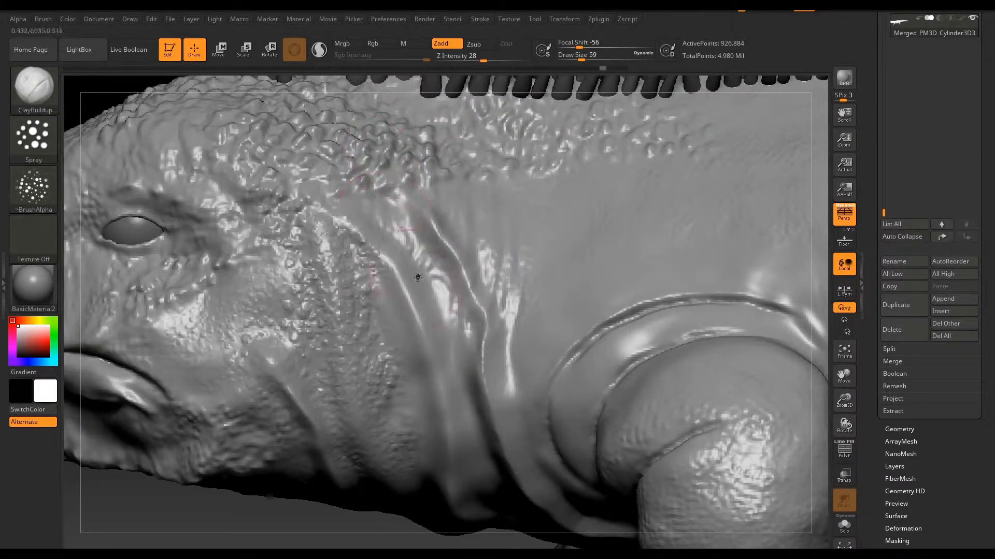
{"action": "key", "text": "ctrl+z"}
{"action": "key", "text": "ctrl+z"}
{"action": "key", "text": "ctrl+z"}
{"action": "left_click", "coordinate": [33, 139]}
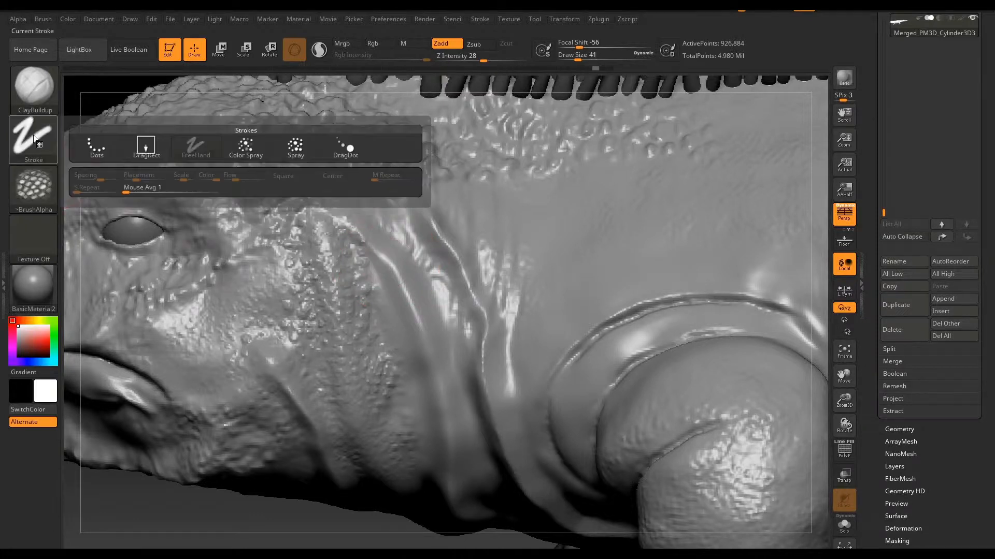
{"action": "left_click", "coordinate": [294, 148]}
{"action": "key", "text": "s"}
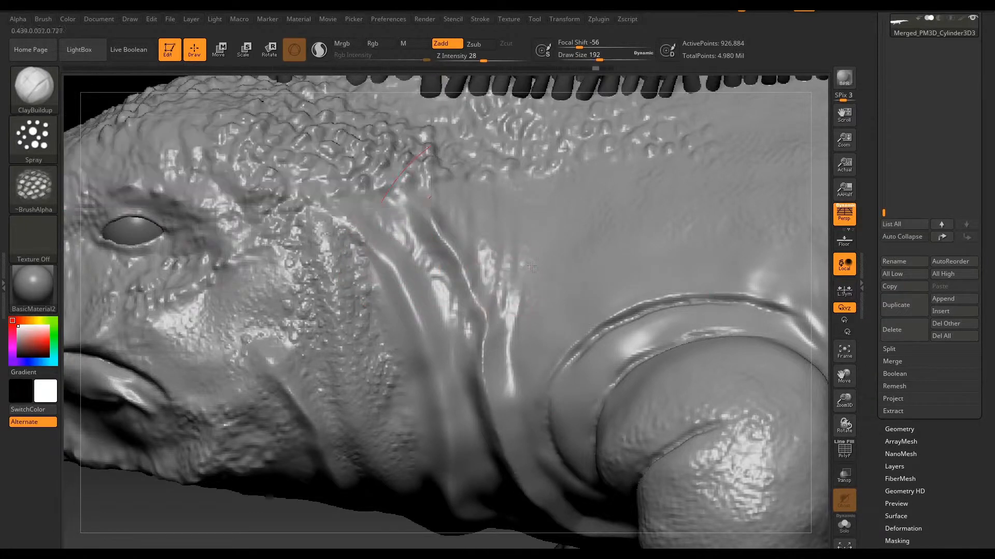
Smooth the cheek between nostril and eye, then stamp scales there using ClayBuildup's DragRect stroke at Z Intensity 57
{"action": "mouse_move", "coordinate": [164, 413]}
{"action": "right_mouse_down", "text": "ctrl"}
{"action": "mouse_move", "coordinate": [222, 288]}
{"action": "mouse_move", "coordinate": [259, 349]}
{"action": "mouse_move", "coordinate": [368, 285]}
{"action": "mouse_move", "coordinate": [315, 209]}
{"action": "right_mouse_up", "text": "ctrl"}
{"action": "left_click_drag", "start_coordinate": [366, 325], "coordinate": [337, 377], "text": "shift"}
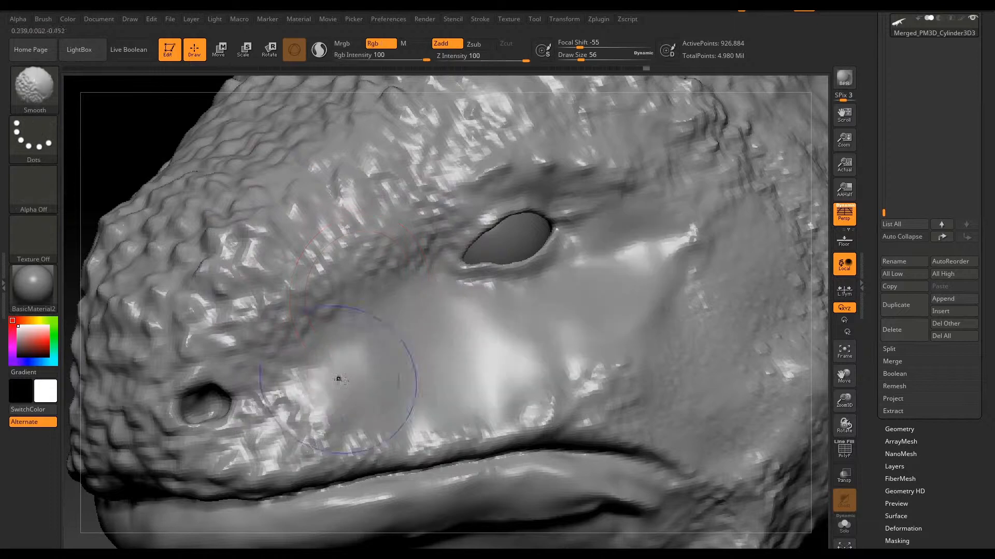
{"action": "left_click", "coordinate": [34, 139]}
{"action": "left_click", "coordinate": [195, 148]}
{"action": "left_click_drag", "start_coordinate": [484, 60], "coordinate": [503, 60]}
{"action": "left_click", "coordinate": [33, 139]}
{"action": "left_click", "coordinate": [145, 146]}
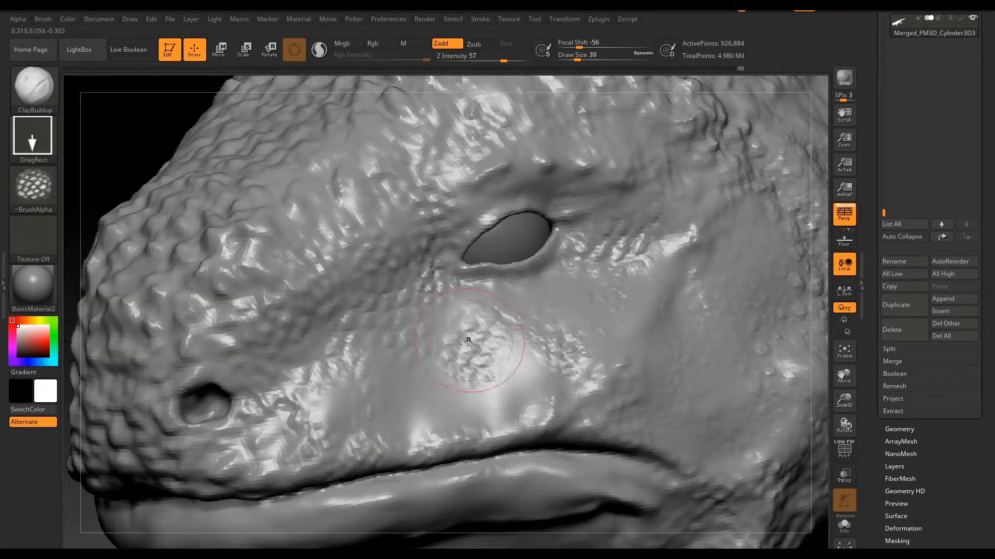
Smooth the snout's side and stamp fine scale patches on the skin in front of the eye
{"action": "right_click_drag", "start_coordinate": [693, 291], "coordinate": [376, 301], "text": "ctrl"}
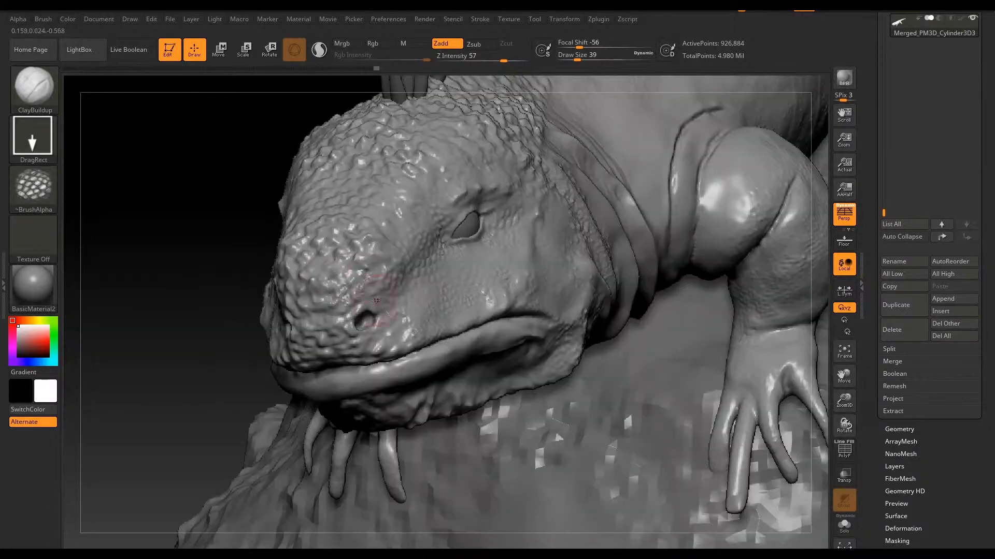
{"action": "left_click_drag", "start_coordinate": [426, 285], "coordinate": [466, 279], "text": "shift"}
{"action": "right_click_drag", "start_coordinate": [467, 279], "coordinate": [497, 283]}
{"action": "right_click_drag", "start_coordinate": [498, 282], "coordinate": [560, 269], "text": "ctrl"}
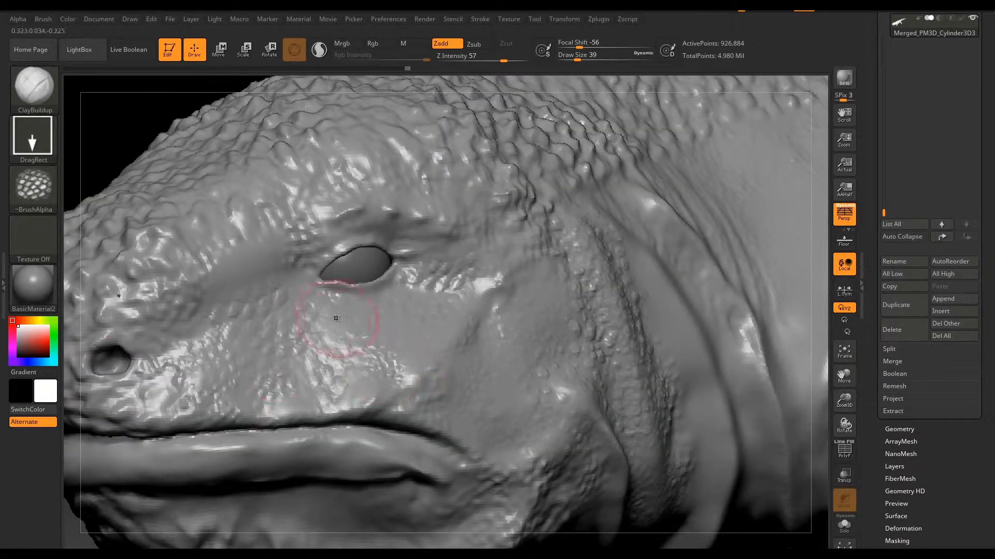
{"action": "left_click", "coordinate": [33, 139]}
{"action": "left_click", "coordinate": [96, 407]}
{"action": "right_click_drag", "start_coordinate": [284, 331], "coordinate": [284, 275], "text": "ctrl"}
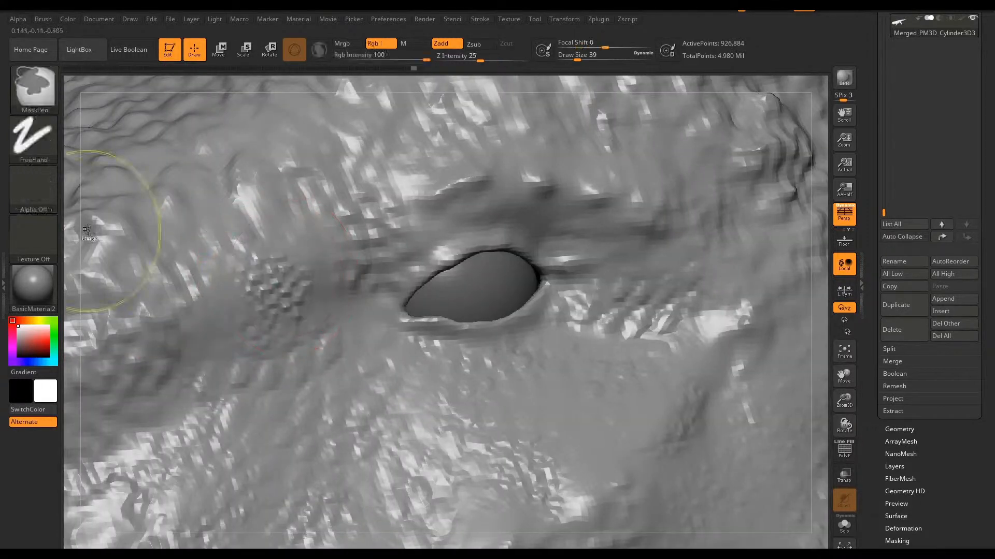
{"action": "left_click_drag", "start_coordinate": [266, 278], "coordinate": [278, 286]}
{"action": "right_click_drag", "start_coordinate": [278, 286], "coordinate": [541, 155], "text": "ctrl"}
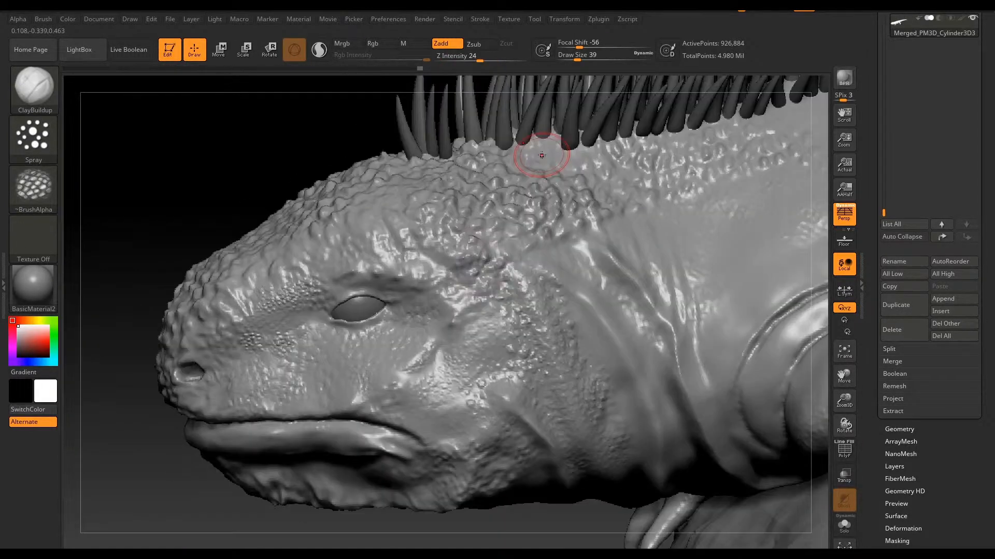
Texture the neck folds with ClayBuildup at Z Intensity 24, trying the dm_dragonskin3 and Snake1Texture alphas and undoing unwanted strokes
{"action": "mouse_move", "coordinate": [275, 355]}
{"action": "right_mouse_down", "text": "alt"}
{"action": "mouse_move", "coordinate": [355, 295]}
{"action": "mouse_move", "coordinate": [456, 425]}
{"action": "right_mouse_up", "text": "alt"}
{"action": "mouse_move", "coordinate": [456, 424]}
{"action": "left_mouse_down"}
{"action": "mouse_move", "coordinate": [446, 235]}
{"action": "mouse_move", "coordinate": [731, 249]}
{"action": "mouse_move", "coordinate": [625, 360]}
{"action": "left_mouse_up"}
{"action": "left_click", "coordinate": [33, 189]}
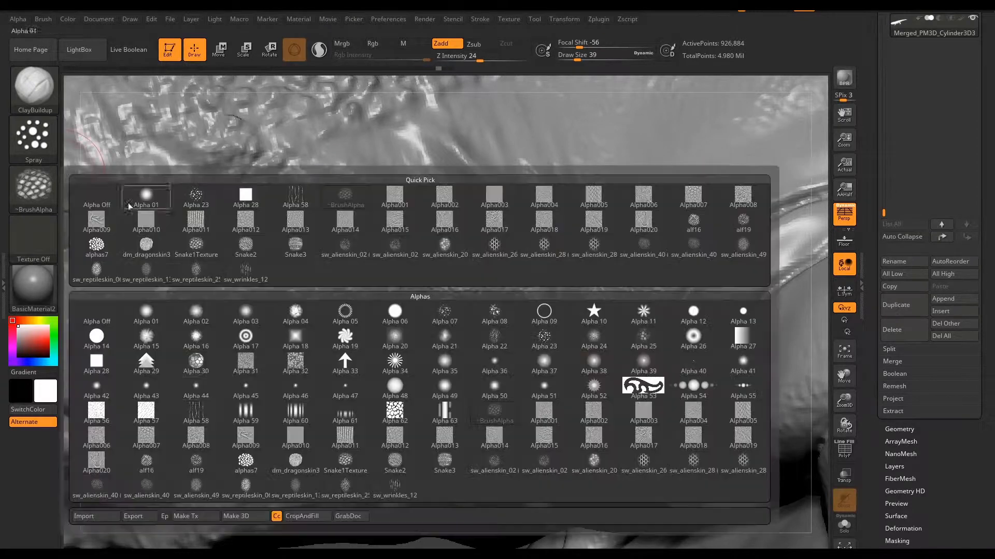
{"action": "left_click", "coordinate": [294, 462]}
{"action": "key", "text": "ctrl+z"}
{"action": "key", "text": "ctrl+z"}
{"action": "left_click", "coordinate": [33, 189]}
{"action": "left_click", "coordinate": [197, 247]}
{"action": "left_click", "coordinate": [643, 251]}
{"action": "key", "text": "ctrl+z"}
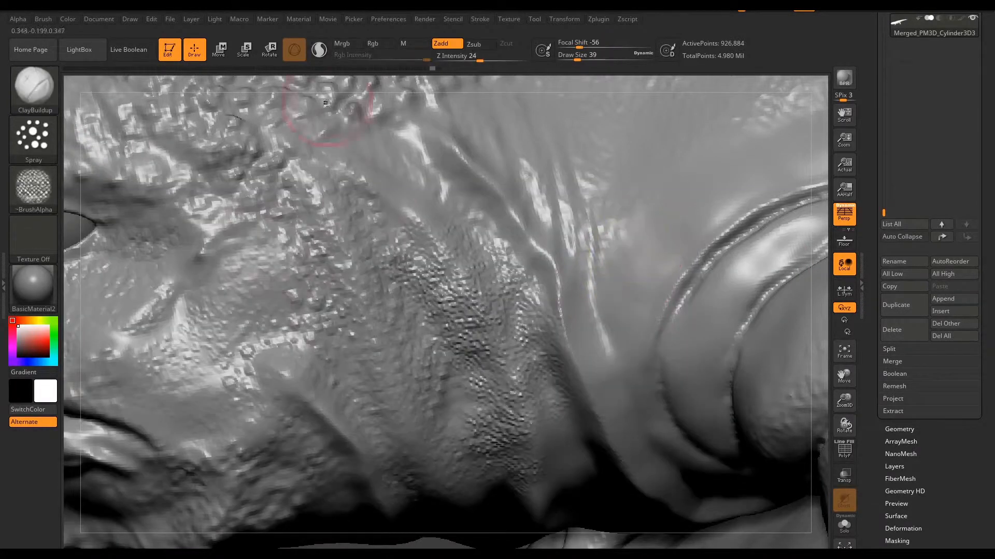
Smooth the skin between neck and shoulder, then cover it with fine scales using the Spray stroke at Z Intensity 12 and draw size 101
{"action": "mouse_move", "coordinate": [566, 233]}
{"action": "left_mouse_down", "text": "shift"}
{"action": "mouse_move", "coordinate": [699, 223]}
{"action": "mouse_move", "coordinate": [622, 243]}
{"action": "left_mouse_up", "text": "shift"}
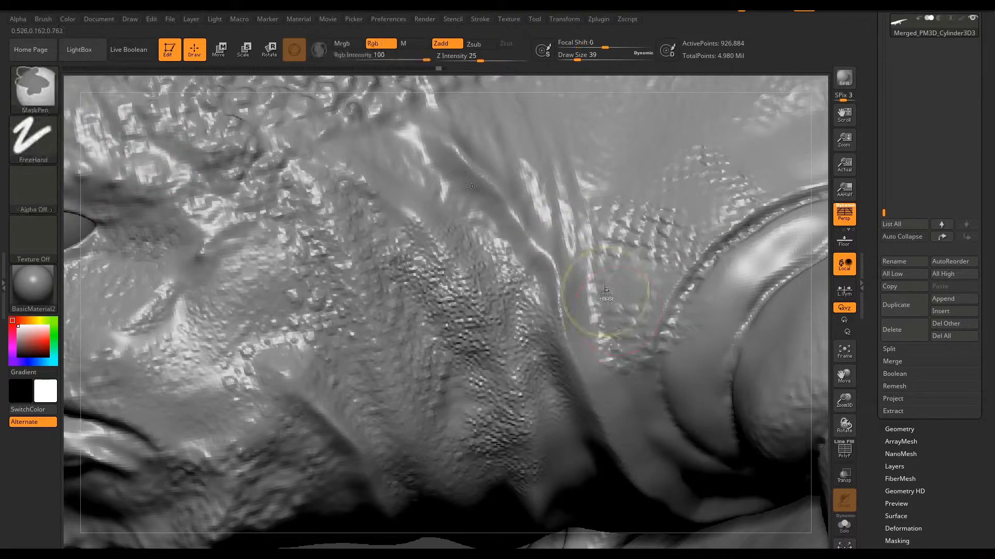
{"action": "left_click", "coordinate": [35, 136]}
{"action": "left_click", "coordinate": [295, 148]}
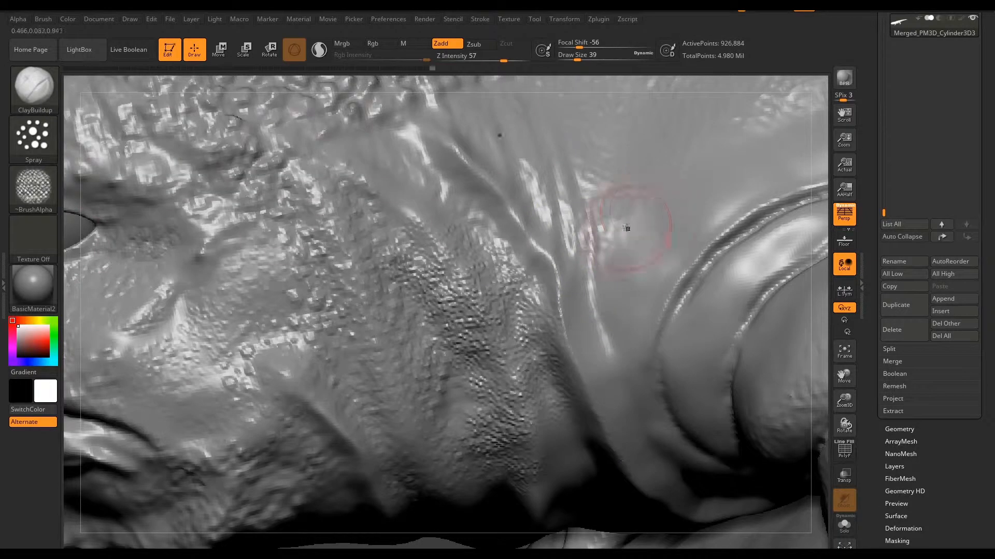
{"action": "left_click", "coordinate": [654, 244]}
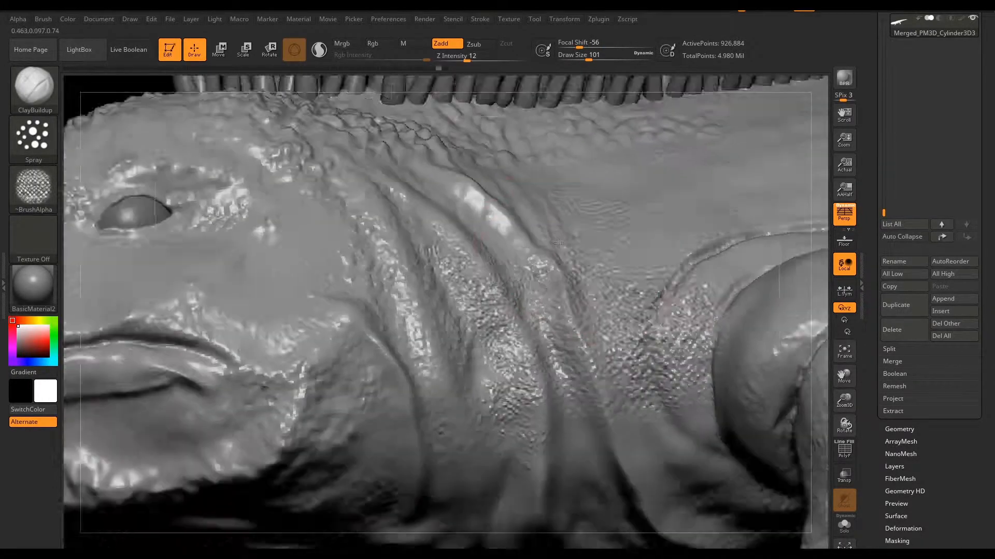
{"action": "left_click_drag", "start_coordinate": [558, 243], "coordinate": [664, 285]}
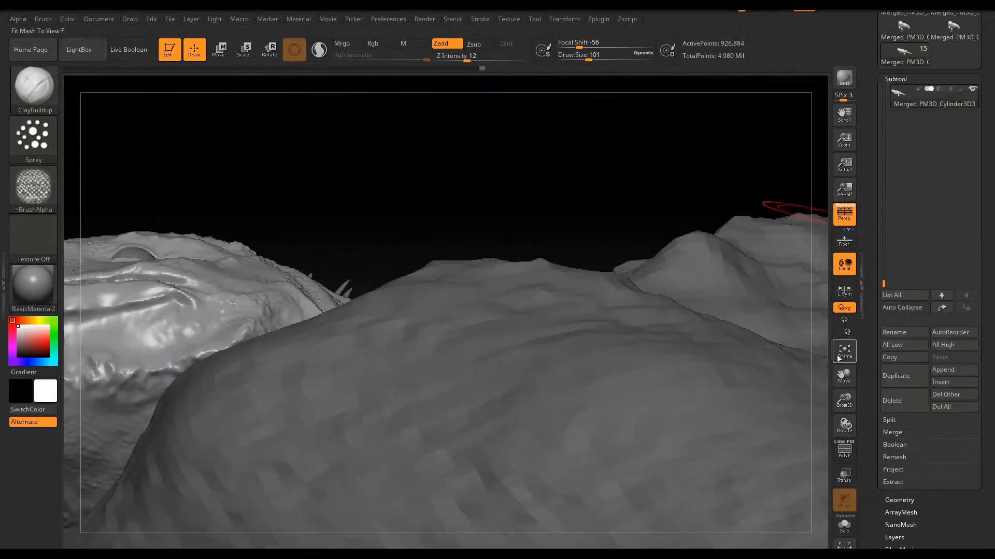
Carve vertical wrinkles along the lower lip with the DamStandard brush at Z Intensity 33 and draw size 17
{"action": "left_click_drag", "start_coordinate": [362, 311], "coordinate": [493, 269]}
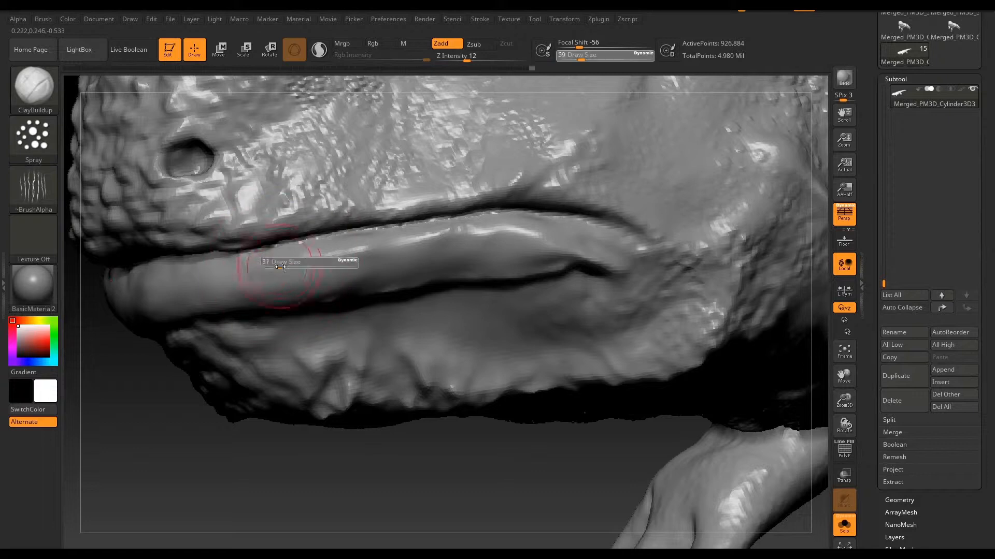
{"action": "mouse_move", "coordinate": [280, 267]}
{"action": "left_mouse_down", "text": "ctrl"}
{"action": "mouse_move", "coordinate": [497, 227]}
{"action": "mouse_move", "coordinate": [119, 290]}
{"action": "left_mouse_up", "text": "ctrl"}
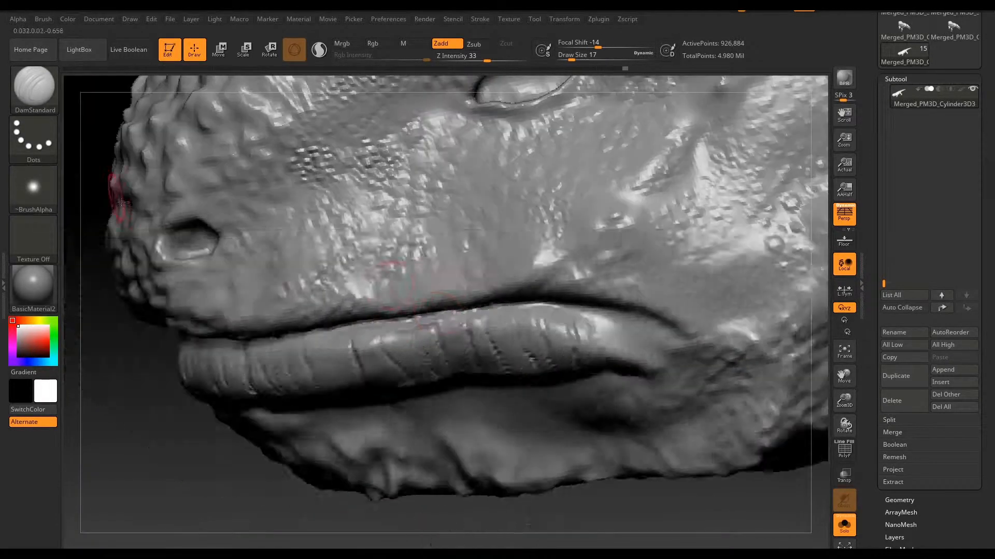
Sharpen the line between the upper and lower lip with the Pinch brush at Z Intensity 20 and draw size 39
{"action": "key", "text": "b"}
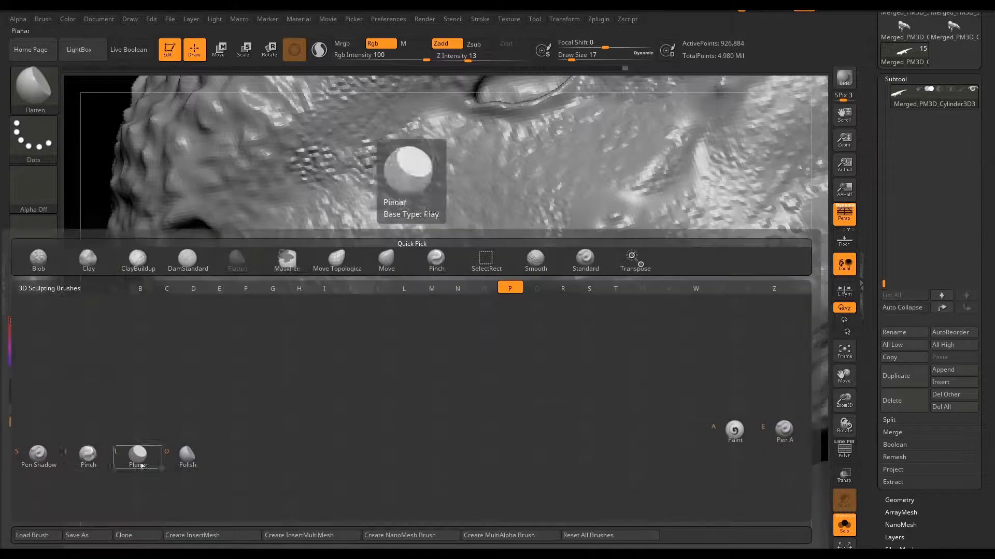
{"action": "key", "text": "p"}
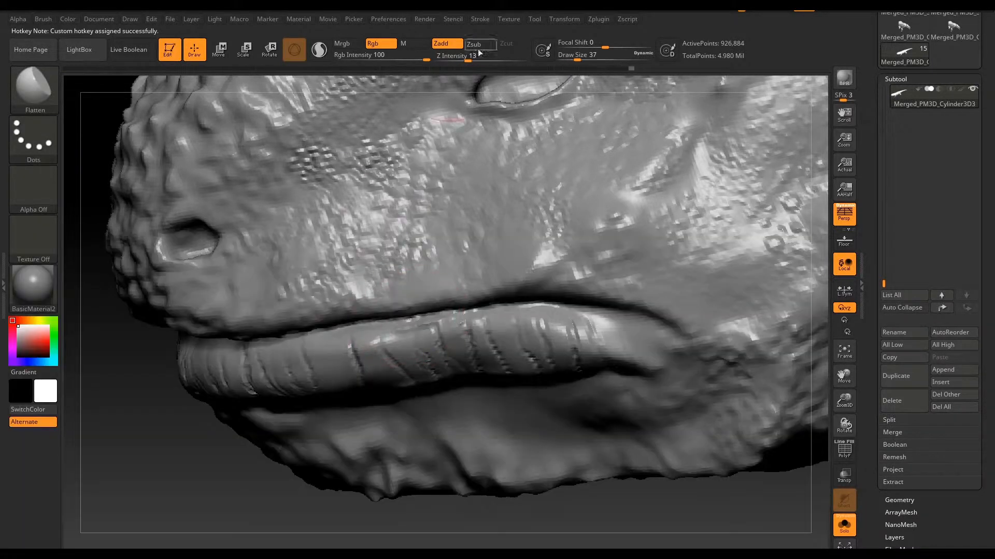
{"action": "left_click", "coordinate": [476, 44]}
{"action": "key", "text": "b"}
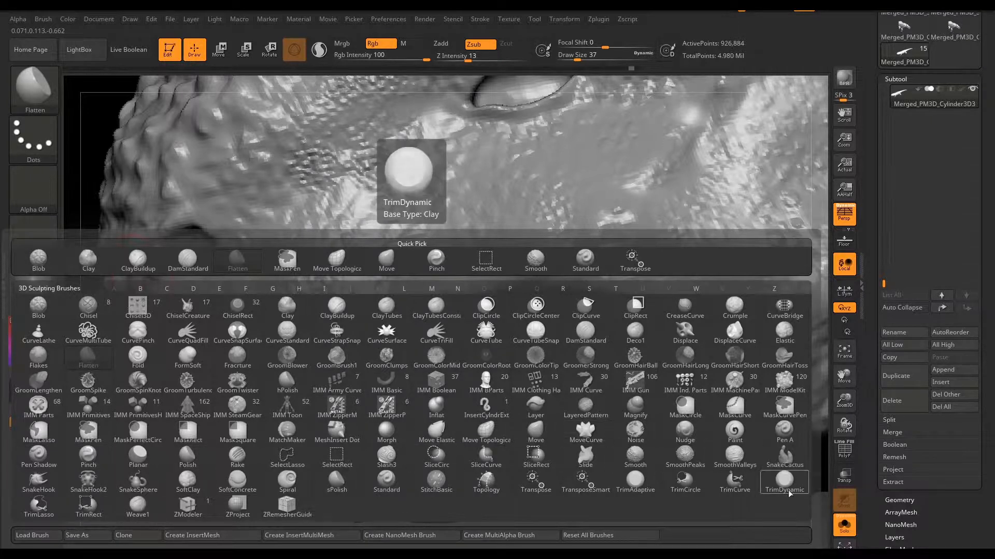
{"action": "key", "text": "p"}
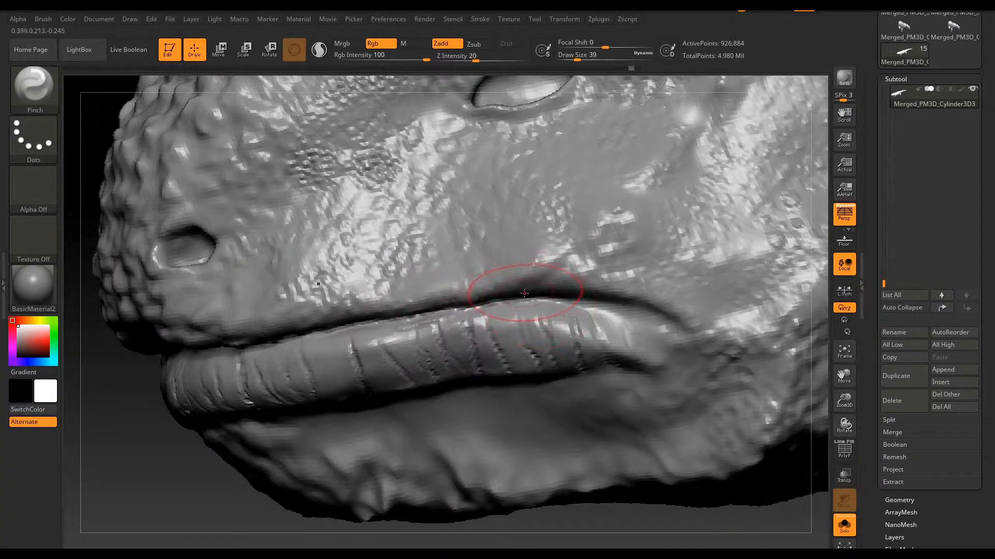
{"action": "right_click_drag", "start_coordinate": [524, 293], "coordinate": [438, 310]}
{"action": "right_click_drag", "start_coordinate": [550, 295], "coordinate": [816, 215]}
Show the other subtools, select the existing eyeball sphere and add another sphere subtool for the empty eye socket
{"action": "left_click_drag", "start_coordinate": [883, 284], "coordinate": [884, 138]}
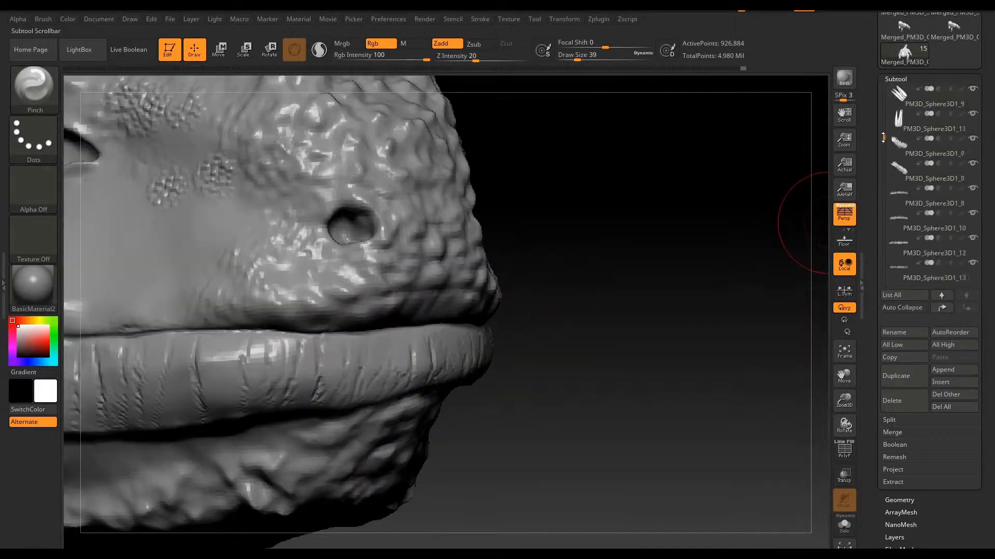
{"action": "left_click", "coordinate": [897, 176]}
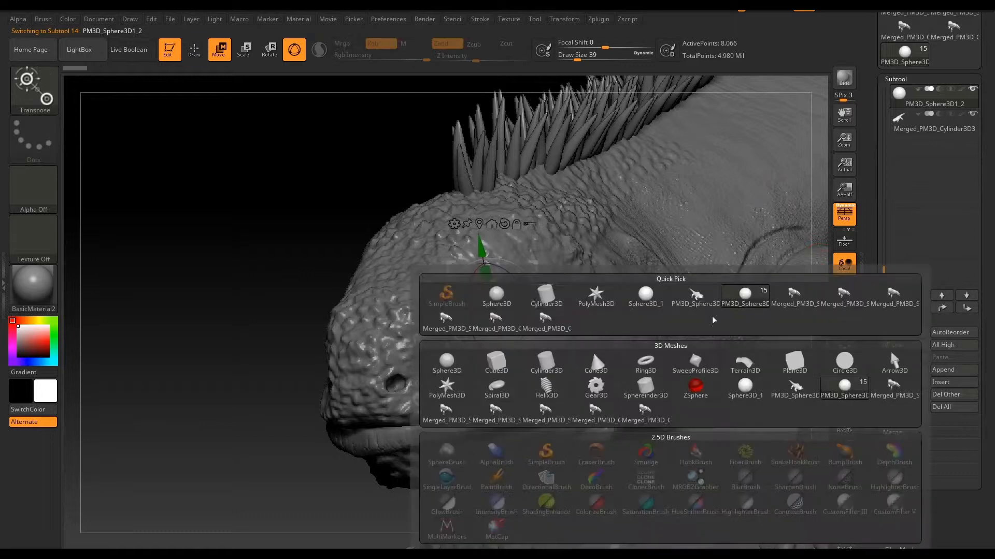
{"action": "left_click", "coordinate": [592, 350]}
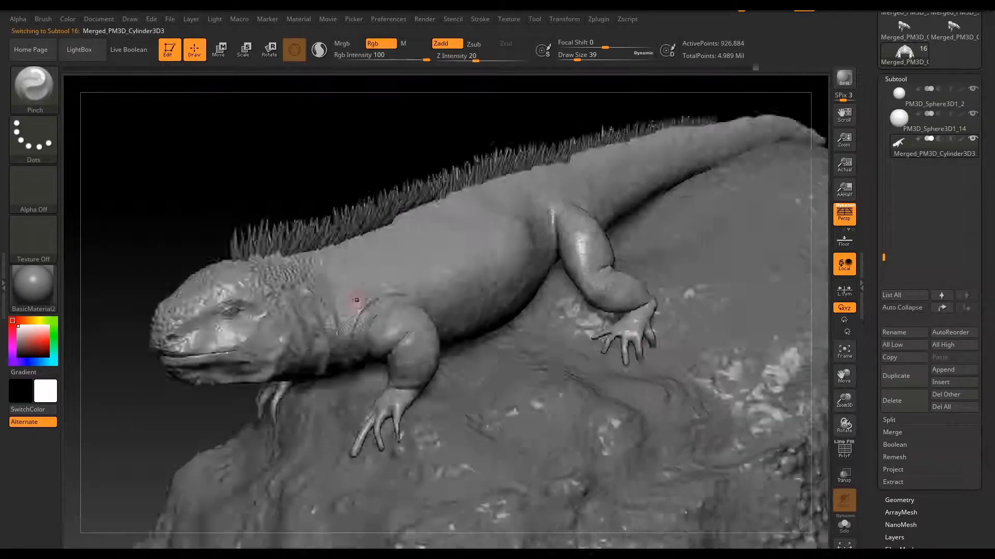
Try the MatCap White01 material on the model
{"action": "key", "text": "m"}
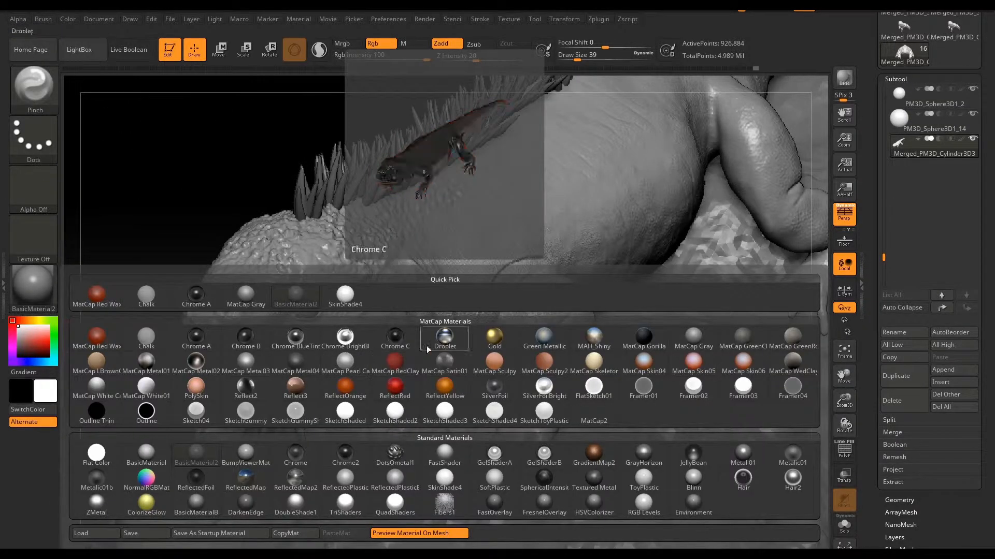
{"action": "left_click", "coordinate": [146, 386]}
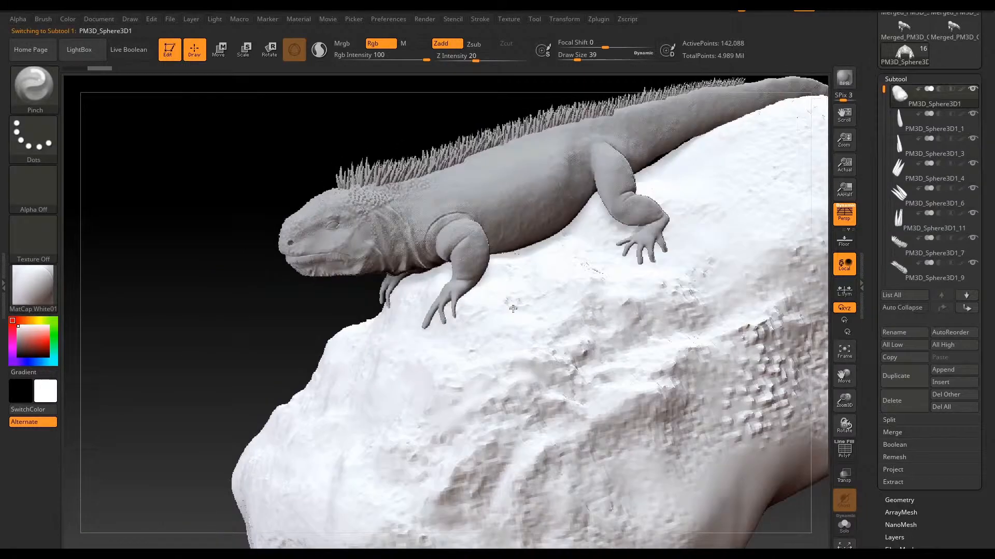
{"action": "left_click_drag", "start_coordinate": [249, 365], "coordinate": [226, 370]}
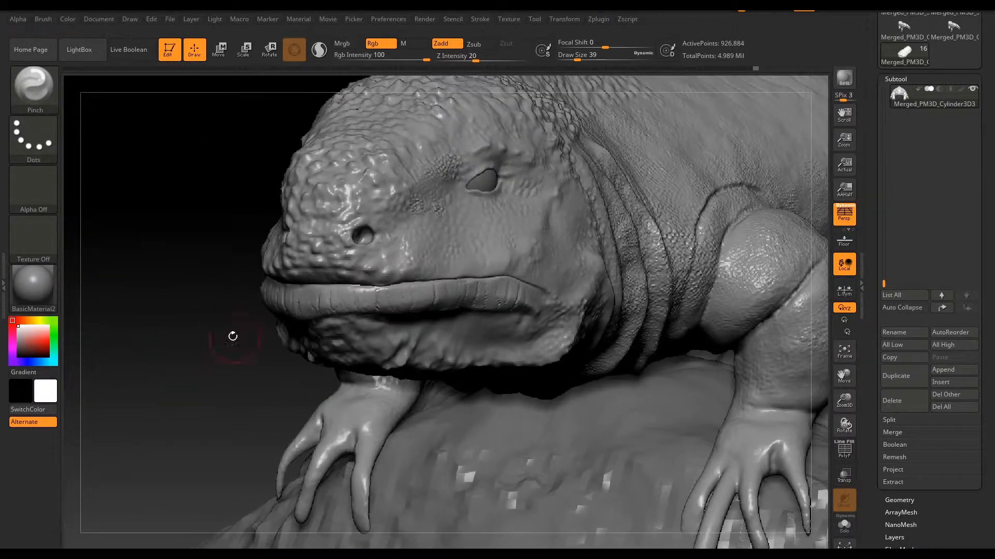
Adjust the lower lip's edge from the front with the Move brush at Z Intensity 51 and draw size 33
{"action": "left_click_drag", "start_coordinate": [233, 336], "coordinate": [278, 288]}
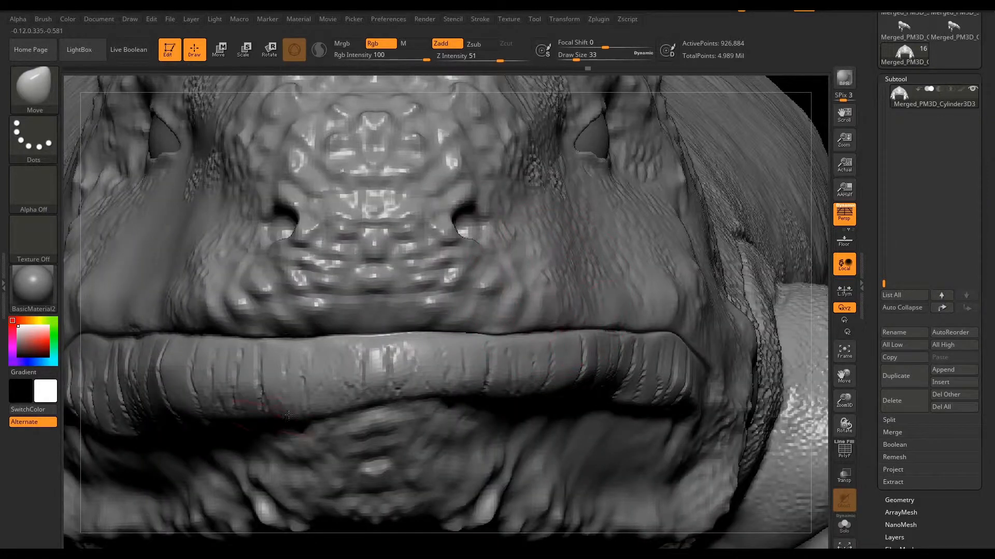
{"action": "left_click_drag", "start_coordinate": [447, 396], "coordinate": [450, 389]}
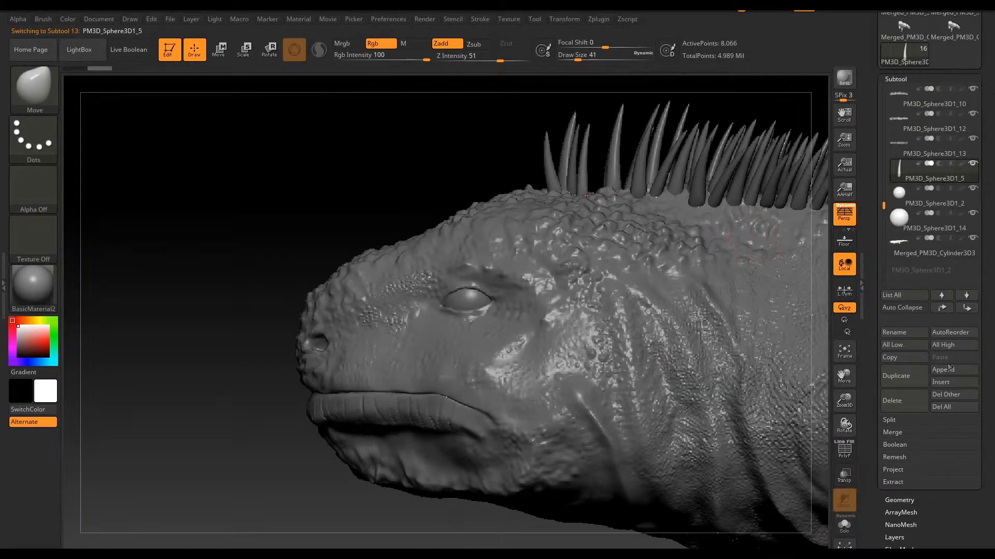
Duplicate a front back spike, then move, rotate and shorten it into a fang pointing down over the lips
{"action": "key", "text": "w"}
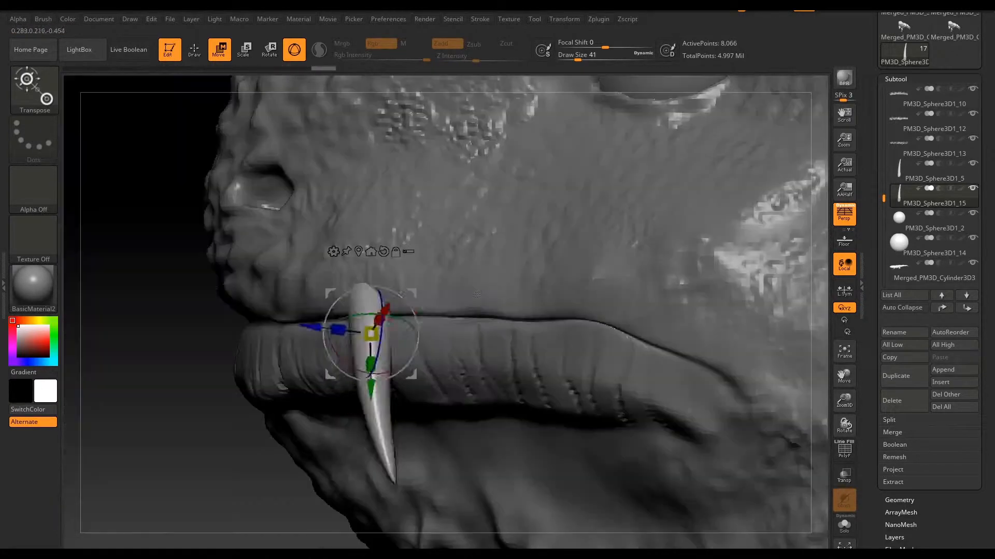
{"action": "left_click_drag", "start_coordinate": [367, 333], "coordinate": [551, 300]}
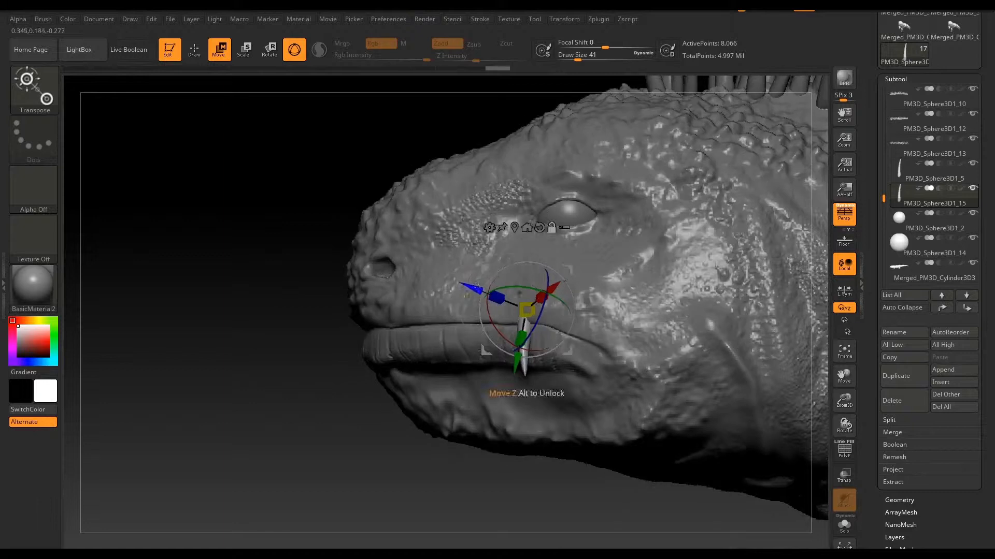
{"action": "left_click_drag", "start_coordinate": [511, 332], "coordinate": [438, 292]}
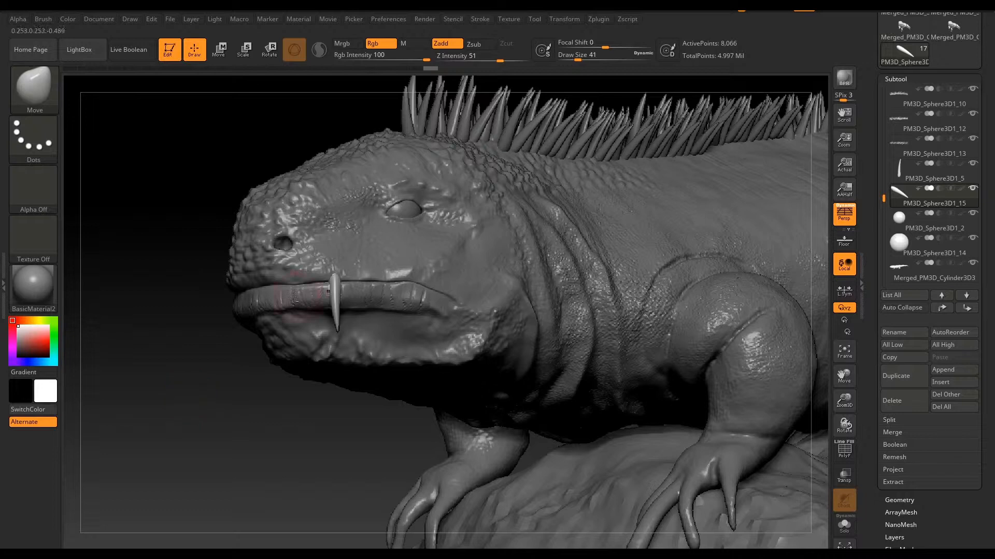
{"action": "key", "text": "r"}
{"action": "key", "text": "f"}
{"action": "mouse_move", "coordinate": [292, 297]}
{"action": "right_mouse_down", "text": "ctrl"}
{"action": "mouse_move", "coordinate": [261, 427]}
{"action": "mouse_move", "coordinate": [239, 330]}
{"action": "right_mouse_up", "text": "ctrl"}
{"action": "key", "text": "q"}
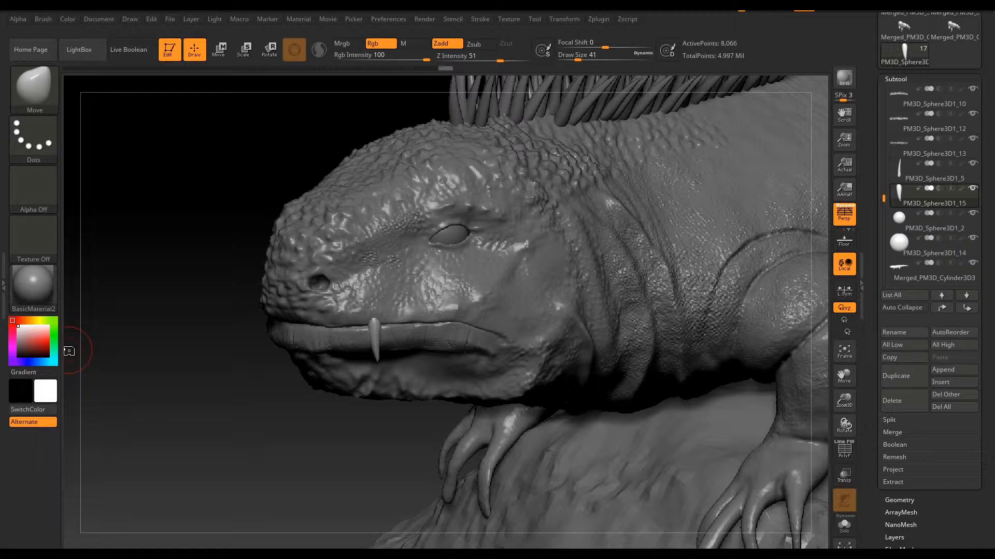
Select the rock and reshape its front end and lower outline with the Move brush, starting at draw size 1000
{"action": "key", "text": "f"}
{"action": "right_click_drag", "start_coordinate": [637, 300], "coordinate": [661, 252]}
{"action": "left_click", "coordinate": [484, 342], "text": "alt"}
{"action": "key", "text": "s"}
{"action": "left_click_drag", "start_coordinate": [285, 343], "coordinate": [363, 343]}
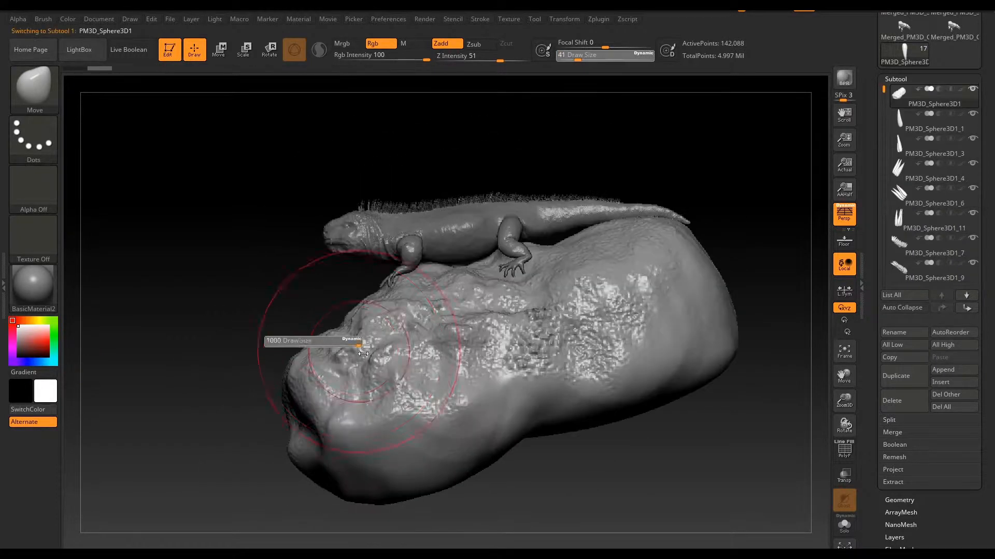
{"action": "mouse_move", "coordinate": [325, 394]}
{"action": "left_mouse_down"}
{"action": "mouse_move", "coordinate": [331, 414]}
{"action": "mouse_move", "coordinate": [373, 409]}
{"action": "left_mouse_up"}
{"action": "mouse_move", "coordinate": [689, 410]}
{"action": "right_mouse_down"}
{"action": "mouse_move", "coordinate": [718, 426]}
{"action": "mouse_move", "coordinate": [599, 388]}
{"action": "mouse_move", "coordinate": [588, 333]}
{"action": "right_mouse_up"}
{"action": "left_click_drag", "start_coordinate": [557, 378], "coordinate": [559, 269]}
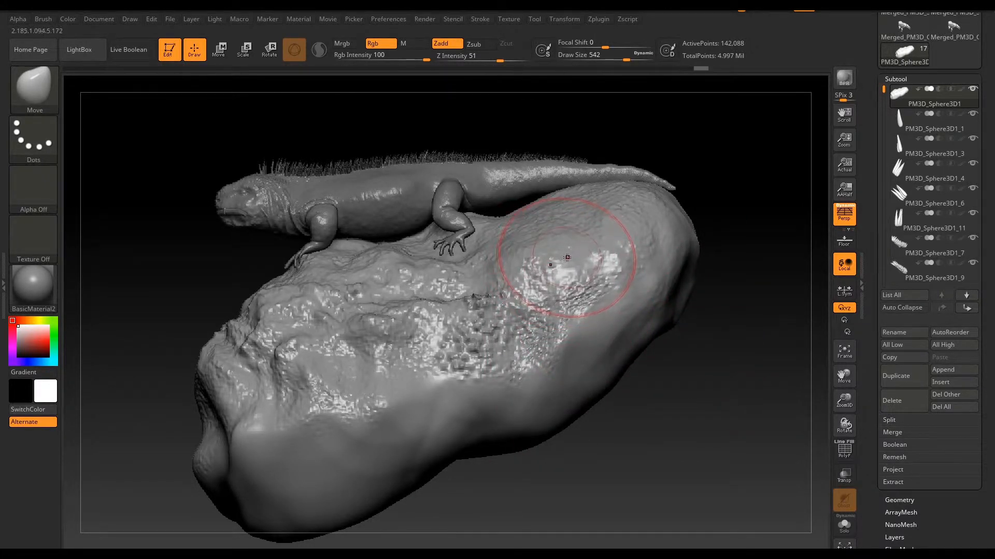
Smooth the rough patches on the rock's surface below the iguana's feet using the Smooth brush at draw size 116
{"action": "right_click_drag", "start_coordinate": [579, 315], "coordinate": [490, 257]}
{"action": "right_click_drag", "start_coordinate": [444, 295], "coordinate": [538, 413], "text": "ctrl"}
{"action": "left_click_drag", "start_coordinate": [538, 412], "coordinate": [438, 359], "text": "shift"}
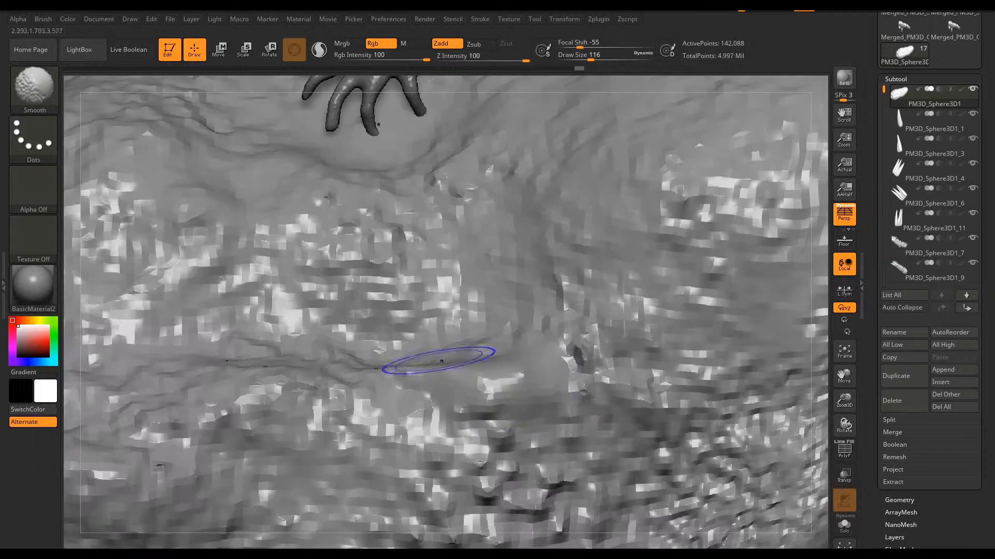
{"action": "mouse_move", "coordinate": [437, 360]}
{"action": "right_mouse_down", "text": "ctrl"}
{"action": "mouse_move", "coordinate": [644, 355]}
{"action": "mouse_move", "coordinate": [621, 331]}
{"action": "right_mouse_up", "text": "ctrl"}
{"action": "mouse_move", "coordinate": [389, 421]}
{"action": "right_mouse_down"}
{"action": "mouse_move", "coordinate": [138, 418]}
{"action": "mouse_move", "coordinate": [628, 366]}
{"action": "mouse_move", "coordinate": [610, 306]}
{"action": "mouse_move", "coordinate": [562, 337]}
{"action": "right_mouse_up"}
{"action": "mouse_move", "coordinate": [377, 500]}
{"action": "right_mouse_down"}
{"action": "mouse_move", "coordinate": [373, 466]}
{"action": "mouse_move", "coordinate": [461, 413]}
{"action": "mouse_move", "coordinate": [548, 399]}
{"action": "mouse_move", "coordinate": [506, 455]}
{"action": "mouse_move", "coordinate": [546, 446]}
{"action": "right_mouse_up"}
{"action": "mouse_move", "coordinate": [422, 422]}
{"action": "right_mouse_down"}
{"action": "mouse_move", "coordinate": [411, 333]}
{"action": "mouse_move", "coordinate": [388, 318]}
{"action": "right_mouse_up"}
{"action": "mouse_move", "coordinate": [354, 350]}
{"action": "left_mouse_down", "text": "shift"}
{"action": "mouse_move", "coordinate": [394, 373]}
{"action": "mouse_move", "coordinate": [207, 373]}
{"action": "mouse_move", "coordinate": [203, 437]}
{"action": "left_mouse_up", "text": "shift"}
Remesh the rock and refine its front face and ridges with the Move brush at draw sizes from 611 down to 372
{"action": "right_click_drag", "start_coordinate": [550, 302], "coordinate": [519, 288]}
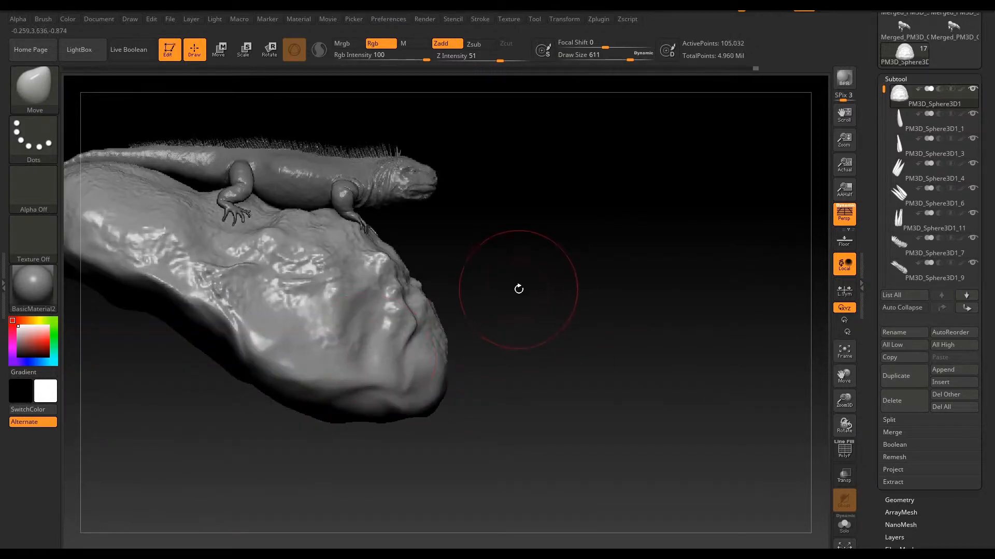
{"action": "mouse_move", "coordinate": [378, 396]}
{"action": "right_mouse_down"}
{"action": "mouse_move", "coordinate": [599, 262]}
{"action": "mouse_move", "coordinate": [445, 332]}
{"action": "mouse_move", "coordinate": [289, 377]}
{"action": "mouse_move", "coordinate": [290, 436]}
{"action": "mouse_move", "coordinate": [197, 352]}
{"action": "mouse_move", "coordinate": [409, 218]}
{"action": "right_mouse_up"}
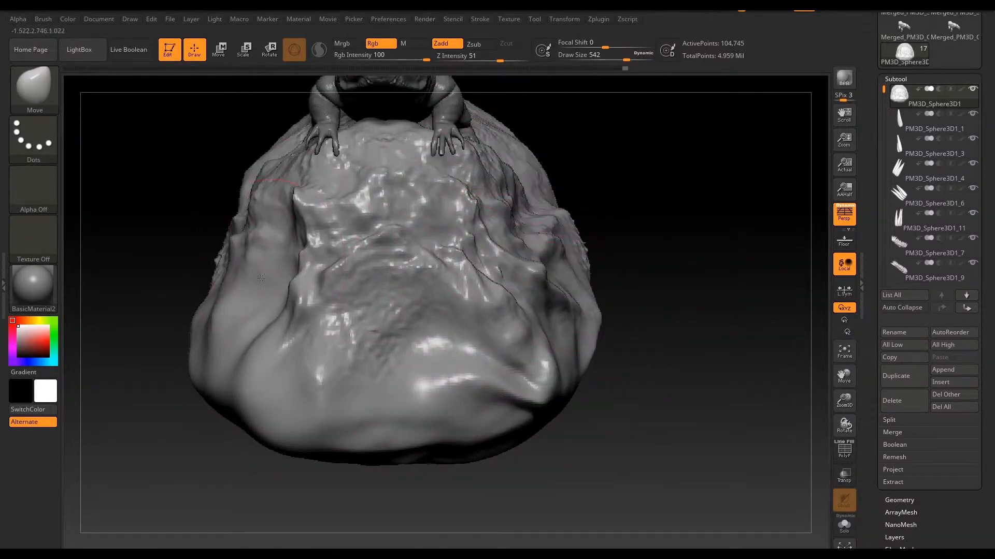
{"action": "mouse_move", "coordinate": [543, 215]}
{"action": "right_mouse_down"}
{"action": "mouse_move", "coordinate": [514, 259]}
{"action": "mouse_move", "coordinate": [462, 227]}
{"action": "mouse_move", "coordinate": [568, 288]}
{"action": "right_mouse_up"}
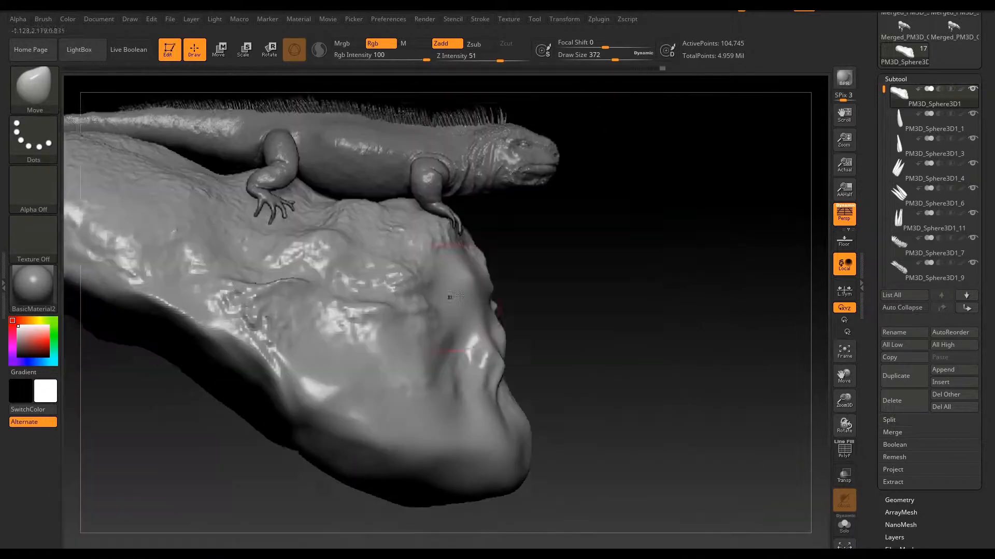
{"action": "right_click_drag", "start_coordinate": [394, 290], "coordinate": [352, 291]}
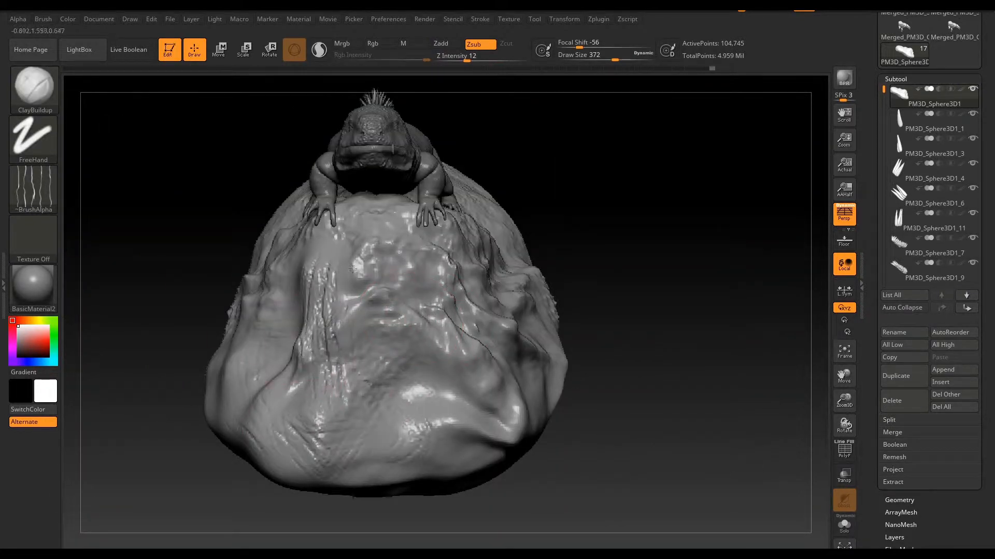
Spray a speckled alpha over the rock's front and side with ClayBuildup in Zsub at Z Intensity 12 and draw size 372
{"action": "left_click", "coordinate": [33, 189]}
{"action": "left_click", "coordinate": [195, 195]}
{"action": "left_click_drag", "start_coordinate": [414, 394], "coordinate": [395, 236]}
{"action": "left_click", "coordinate": [33, 140]}
{"action": "left_click", "coordinate": [339, 150]}
{"action": "mouse_move", "coordinate": [363, 290]}
{"action": "left_mouse_down"}
{"action": "mouse_move", "coordinate": [280, 357]}
{"action": "mouse_move", "coordinate": [455, 383]}
{"action": "left_mouse_up"}
{"action": "mouse_move", "coordinate": [735, 280]}
{"action": "right_mouse_down"}
{"action": "mouse_move", "coordinate": [671, 316]}
{"action": "mouse_move", "coordinate": [603, 310]}
{"action": "right_mouse_up"}
{"action": "left_click_drag", "start_coordinate": [792, 249], "coordinate": [611, 235]}
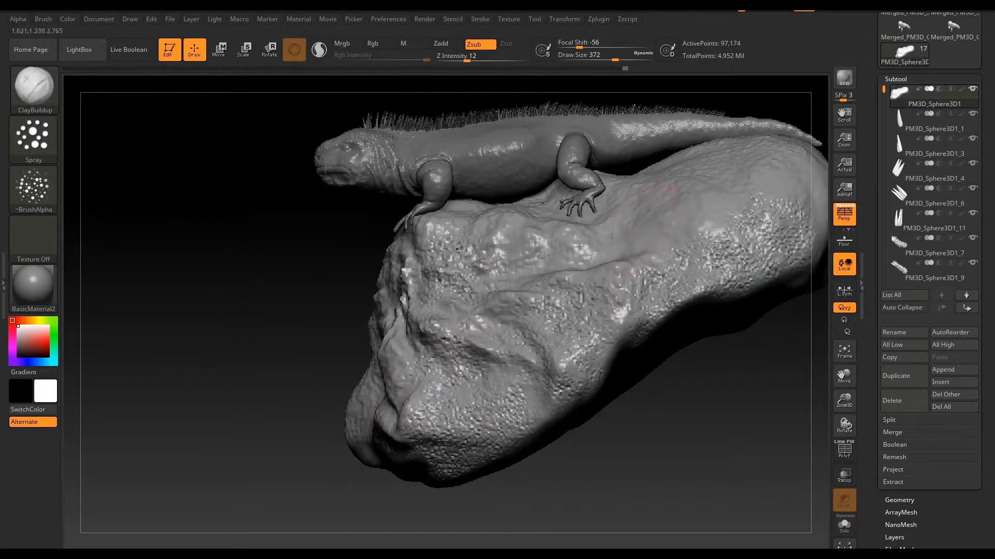
Continue the pitted Spray texture over the rock's far side and rounded rear end
{"action": "right_click_drag", "start_coordinate": [393, 320], "coordinate": [518, 323]}
{"action": "left_click_drag", "start_coordinate": [363, 270], "coordinate": [362, 331]}
{"action": "right_click_drag", "start_coordinate": [363, 331], "coordinate": [492, 332]}
{"action": "left_click_drag", "start_coordinate": [493, 332], "coordinate": [518, 456]}
{"action": "right_click_drag", "start_coordinate": [518, 455], "coordinate": [642, 430]}
{"action": "left_click_drag", "start_coordinate": [425, 311], "coordinate": [275, 268]}
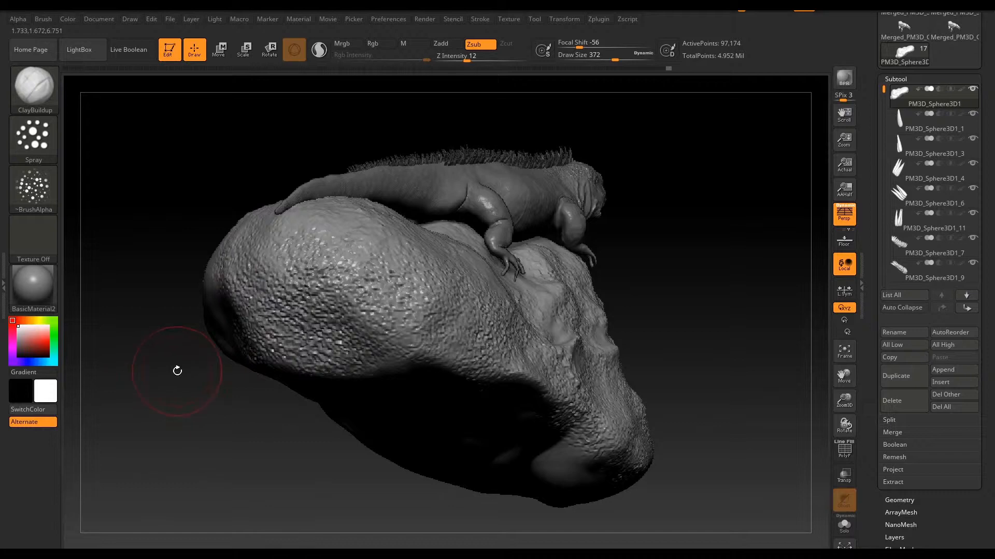
{"action": "left_click_drag", "start_coordinate": [174, 371], "coordinate": [381, 308]}
{"action": "mouse_move", "coordinate": [382, 307]}
{"action": "right_mouse_down"}
{"action": "mouse_move", "coordinate": [438, 278]}
{"action": "mouse_move", "coordinate": [440, 378]}
{"action": "mouse_move", "coordinate": [444, 339]}
{"action": "mouse_move", "coordinate": [512, 248]}
{"action": "right_mouse_up"}
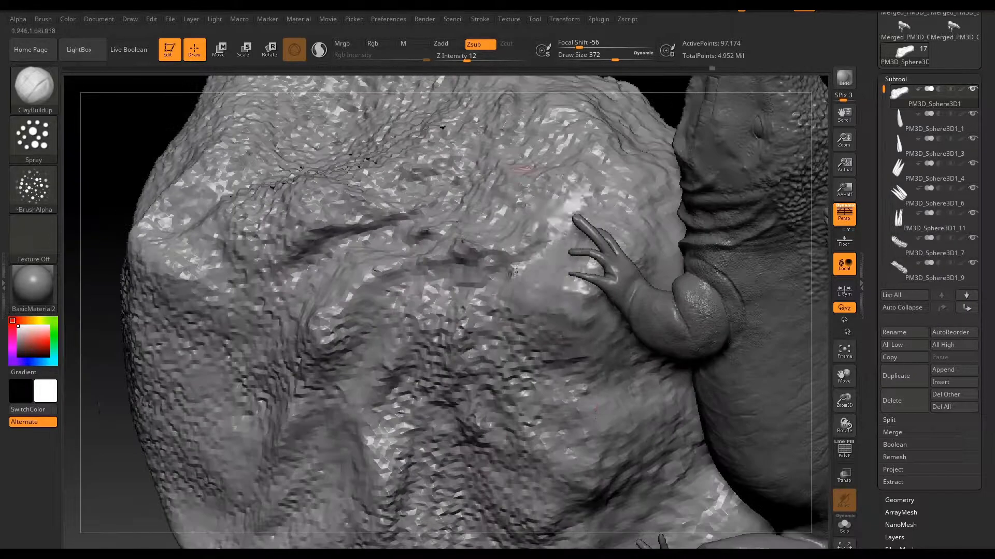
Select the fang and move it forward towards the front of the lips
{"action": "left_click", "coordinate": [668, 311], "text": "alt"}
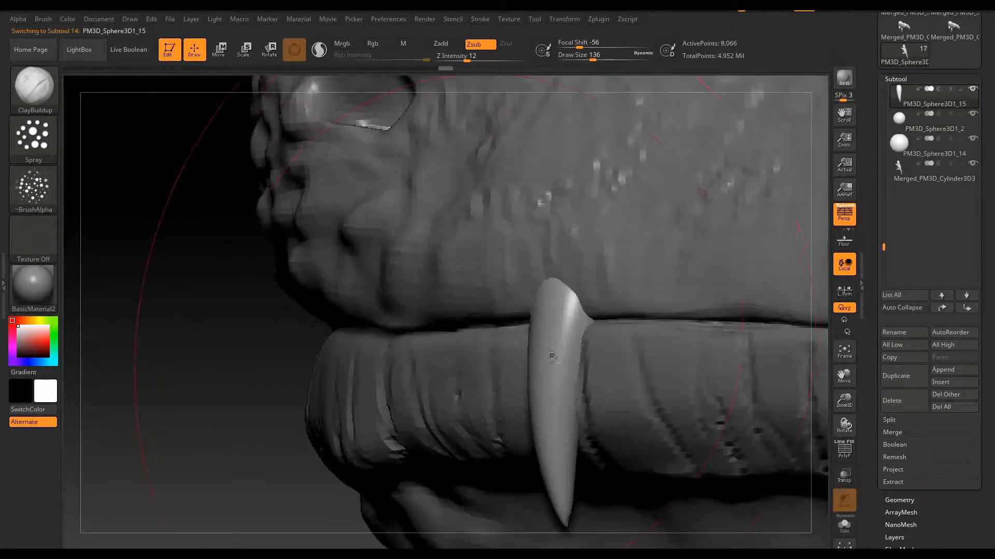
{"action": "key", "text": "w"}
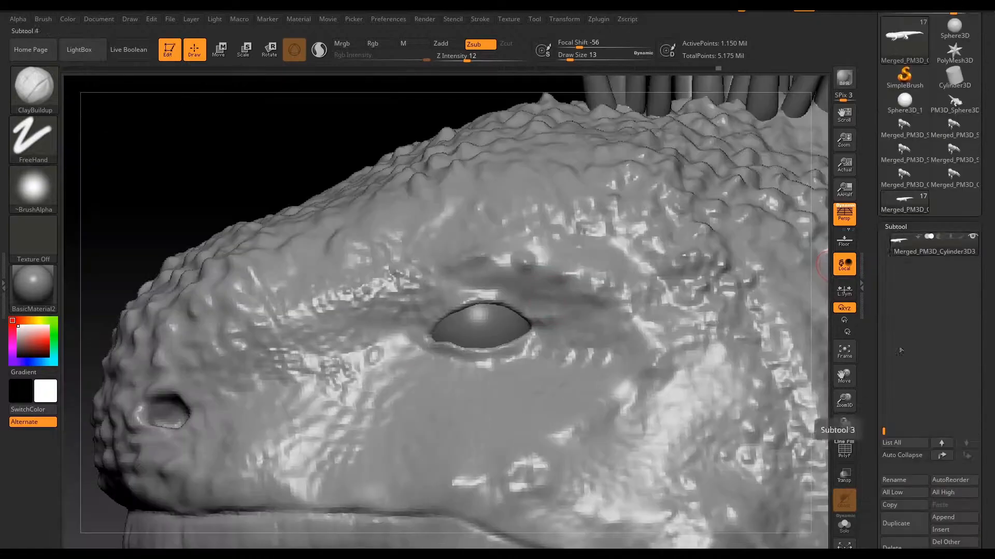
Split the head from the body into its own subtool and remesh it with DynaMesh at resolution 640
{"action": "left_click", "coordinate": [903, 419]}
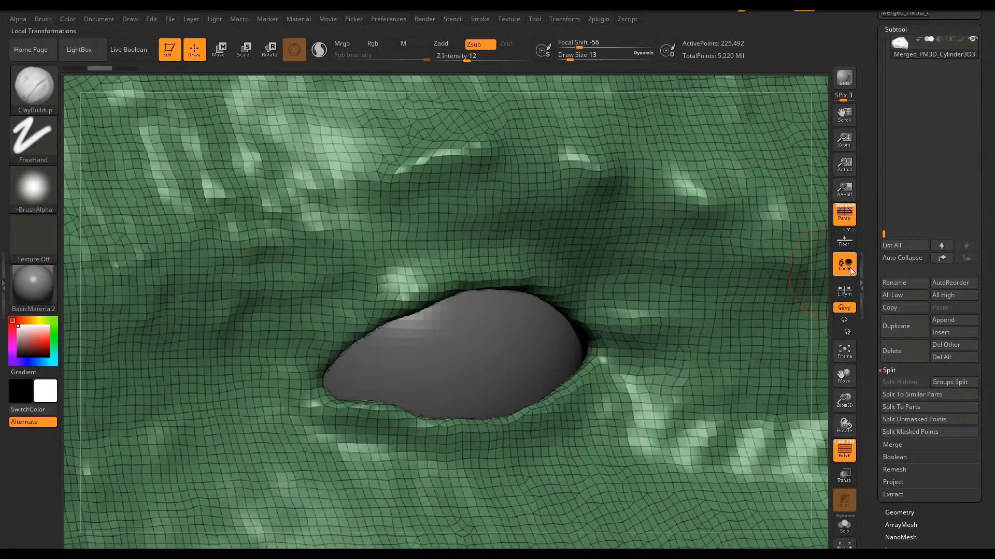
{"action": "left_click", "coordinate": [899, 512]}
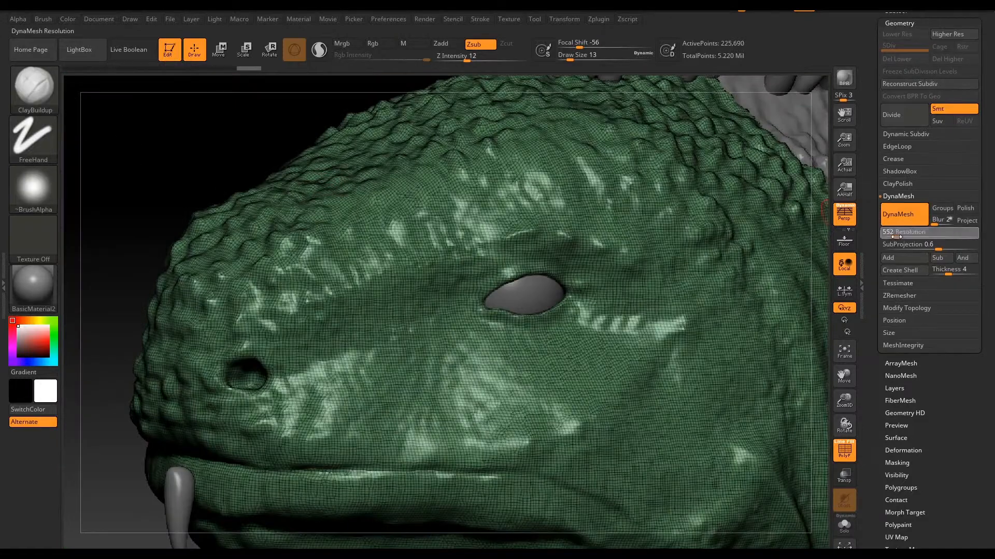
{"action": "left_click_drag", "start_coordinate": [896, 237], "coordinate": [899, 236]}
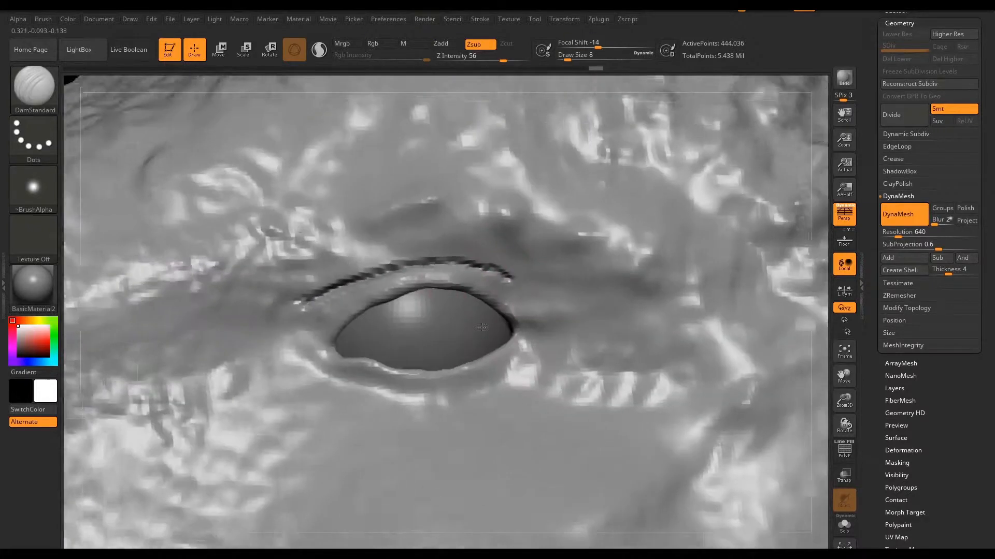
Carve the eyelid creases and eye corners with DamStandard in Zsub at draw size 8 and Z Intensity 56, then 41, undoing an unwanted stroke
{"action": "key", "text": "space"}
{"action": "right_click_drag", "start_coordinate": [328, 394], "coordinate": [327, 327], "text": "ctrl"}
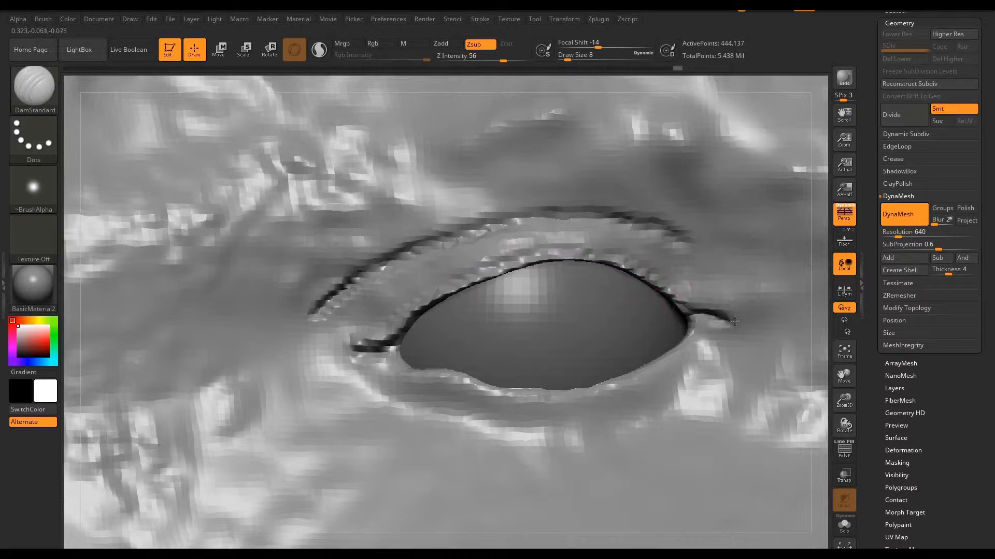
{"action": "mouse_move", "coordinate": [734, 322]}
{"action": "left_mouse_down"}
{"action": "mouse_move", "coordinate": [772, 321]}
{"action": "mouse_move", "coordinate": [702, 320]}
{"action": "left_mouse_up"}
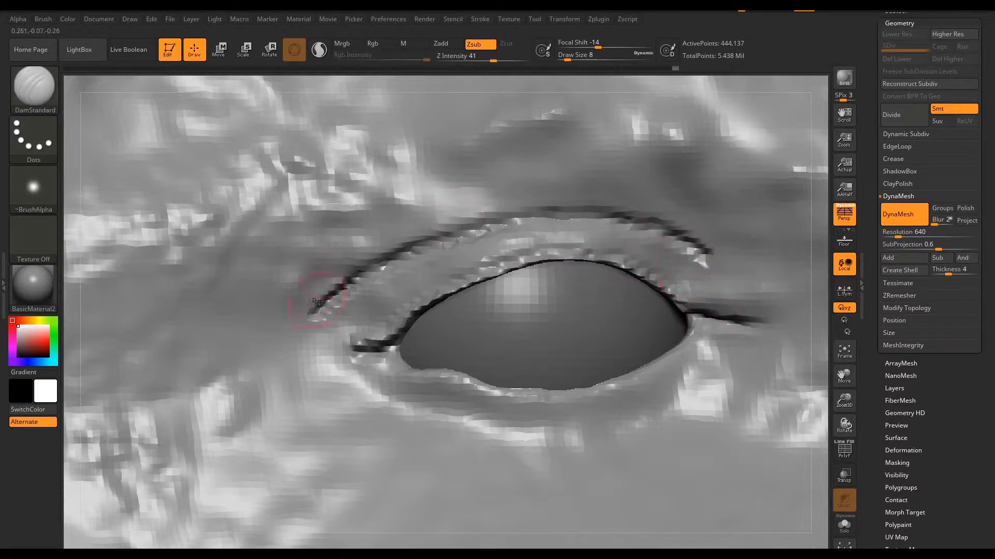
{"action": "key", "text": "ctrl+z"}
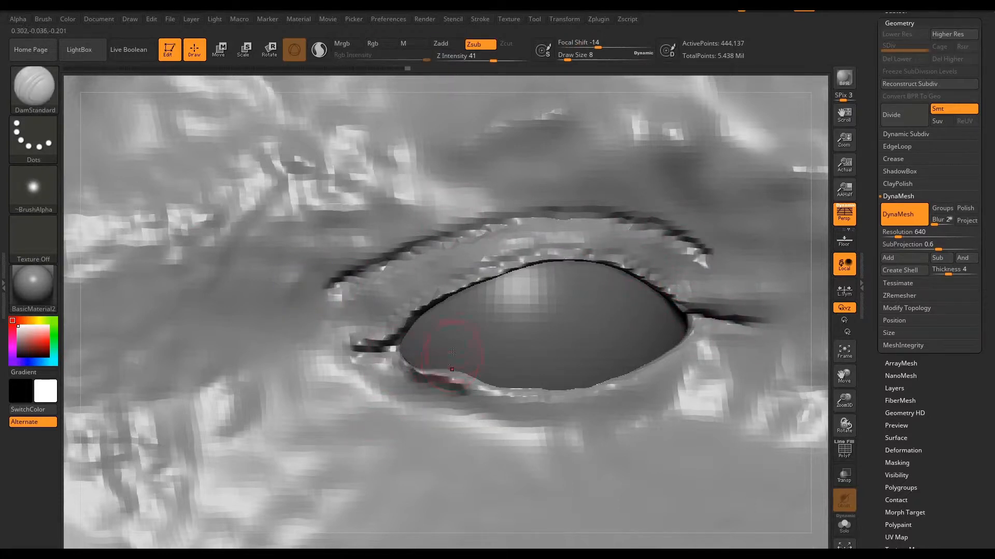
{"action": "left_click_drag", "start_coordinate": [447, 369], "coordinate": [438, 382], "text": "shift"}
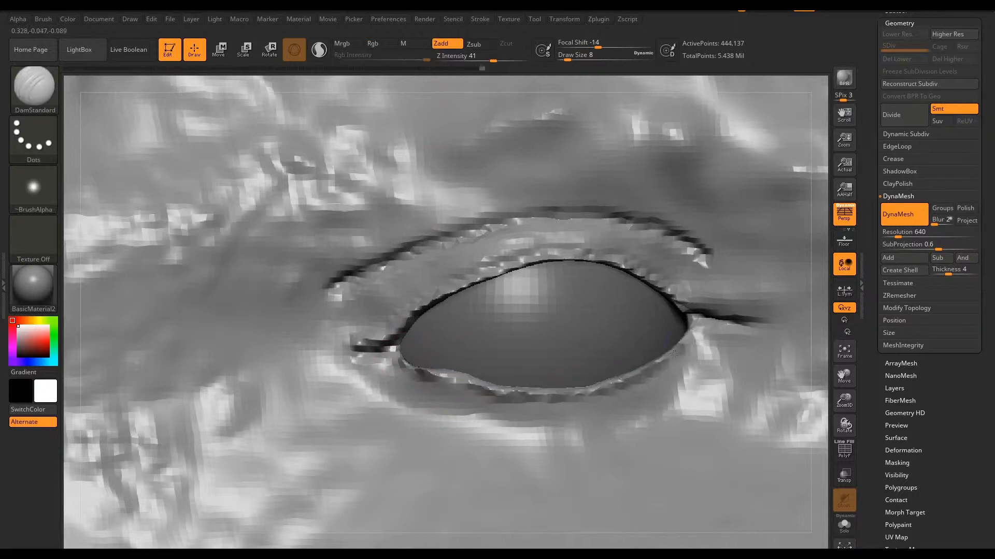
Carve a crease beneath the lower eyelid with DamStandard in Zsub at Z Intensity 41 and smooth around it
{"action": "left_click_drag", "start_coordinate": [674, 353], "coordinate": [467, 401], "text": "shift"}
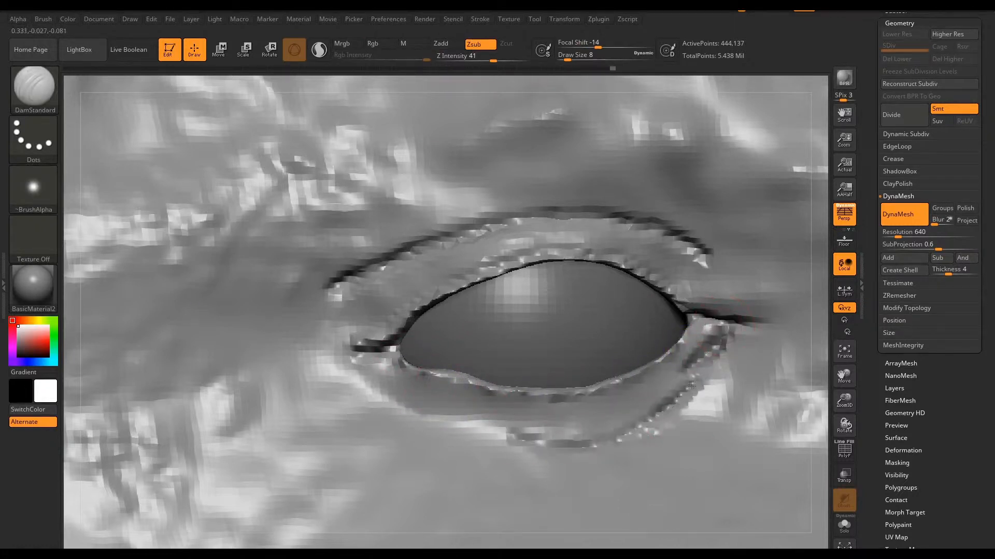
{"action": "left_click_drag", "start_coordinate": [692, 386], "coordinate": [684, 391], "text": "shift"}
{"action": "mouse_move", "coordinate": [441, 406]}
{"action": "right_mouse_down", "text": "ctrl"}
{"action": "mouse_move", "coordinate": [501, 318]}
{"action": "mouse_move", "coordinate": [411, 356]}
{"action": "right_mouse_up", "text": "ctrl"}
{"action": "left_click_drag", "start_coordinate": [411, 356], "coordinate": [367, 338], "text": "shift"}
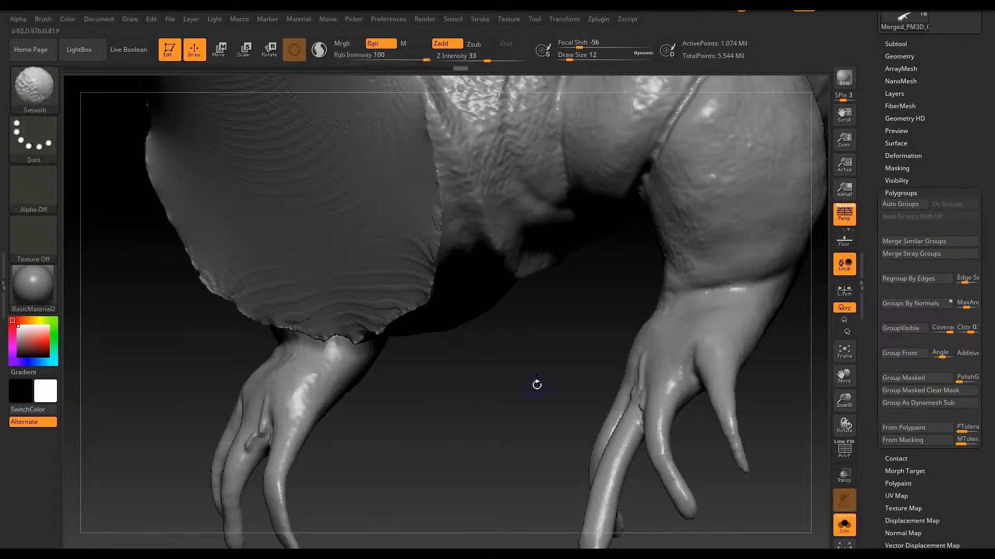
Merge the body's stray polygroups and isolate one foot with its toes
{"action": "key", "text": "shift+f"}
{"action": "left_click", "coordinate": [893, 253]}
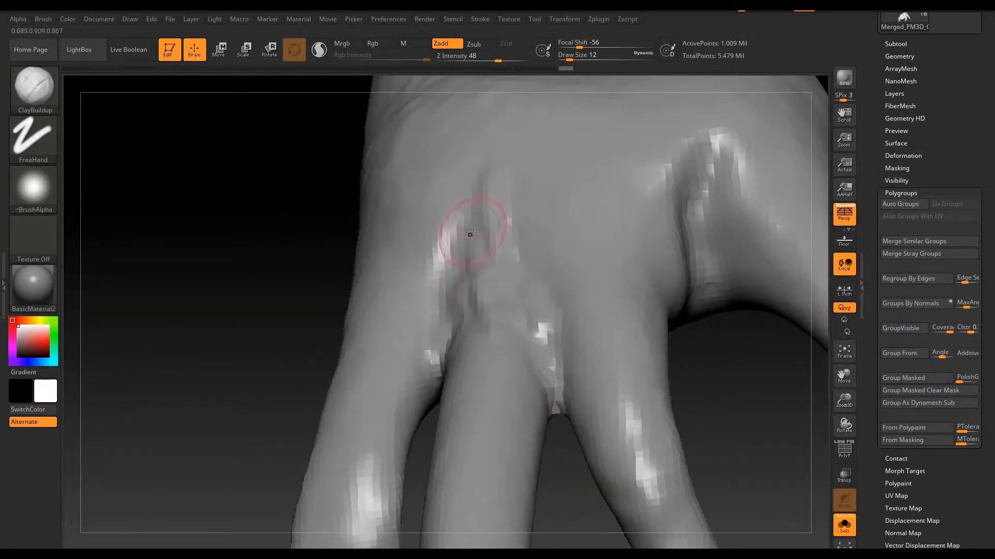
{"action": "left_click_drag", "start_coordinate": [696, 247], "coordinate": [725, 228]}
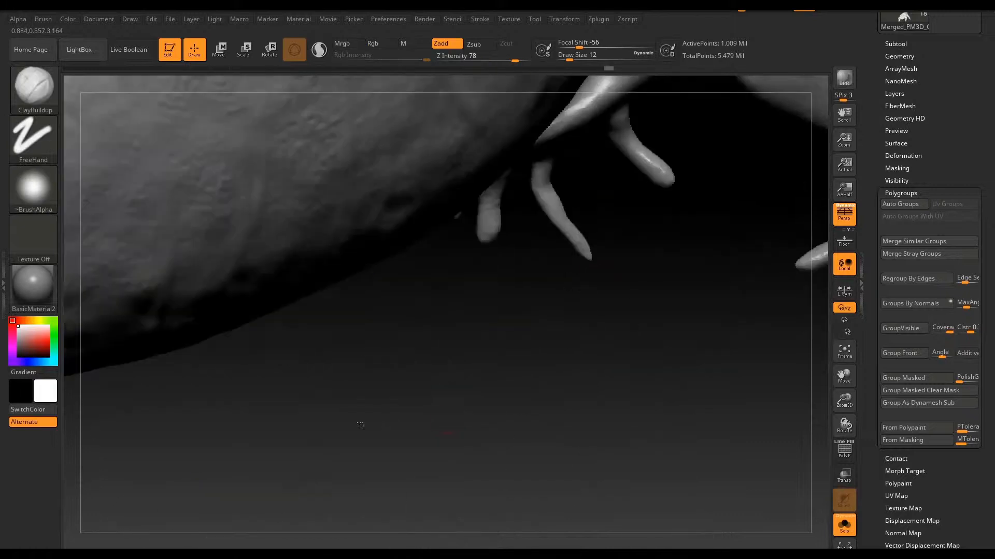
{"action": "left_click_drag", "start_coordinate": [606, 319], "coordinate": [452, 350]}
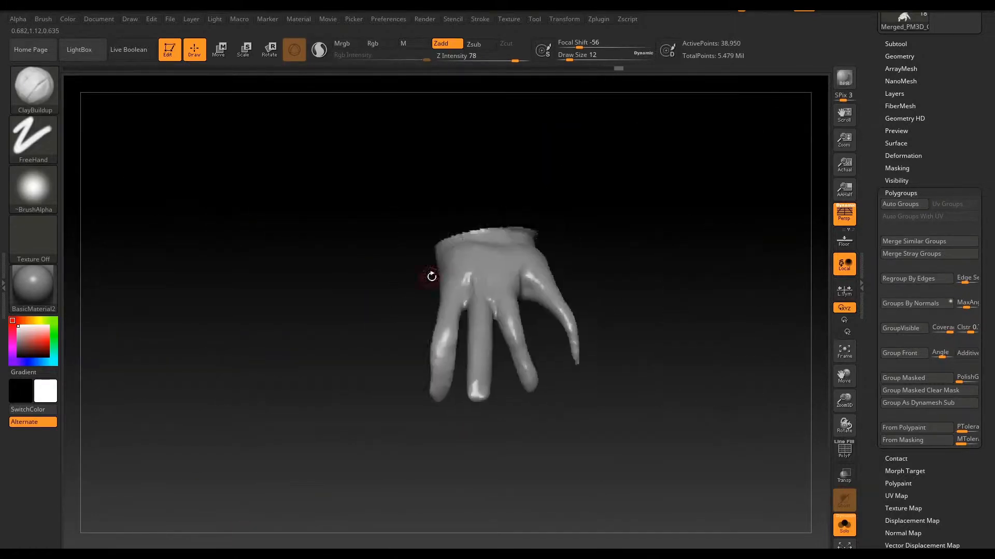
Build up the outer toe's tip with ClayBuildup at Z Intensity 78 and remesh it with DynaMesh, waiting for the program to respond
{"action": "key", "text": "plus"}
{"action": "key", "text": "plus"}
{"action": "key", "text": "plus"}
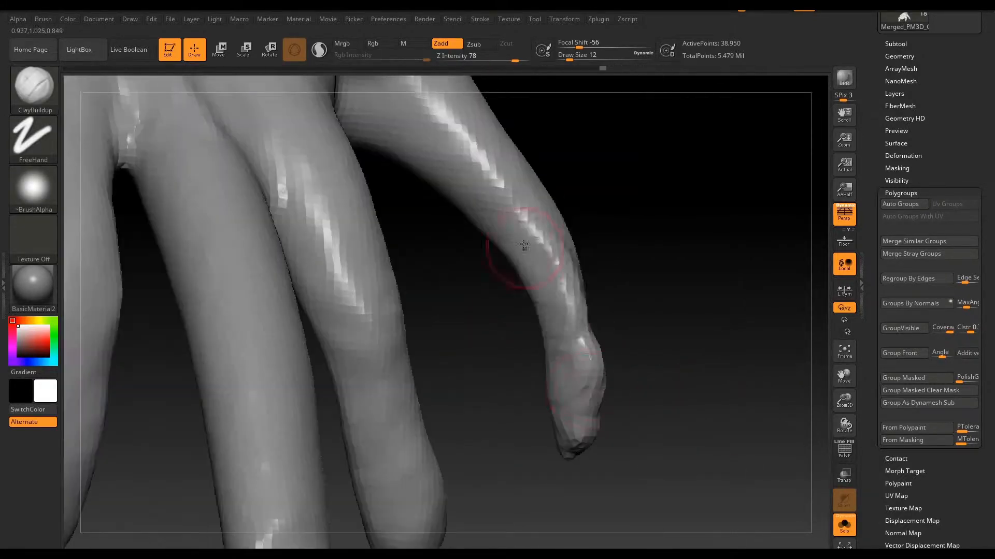
{"action": "left_click_drag", "start_coordinate": [611, 251], "coordinate": [650, 256], "text": "ctrl"}
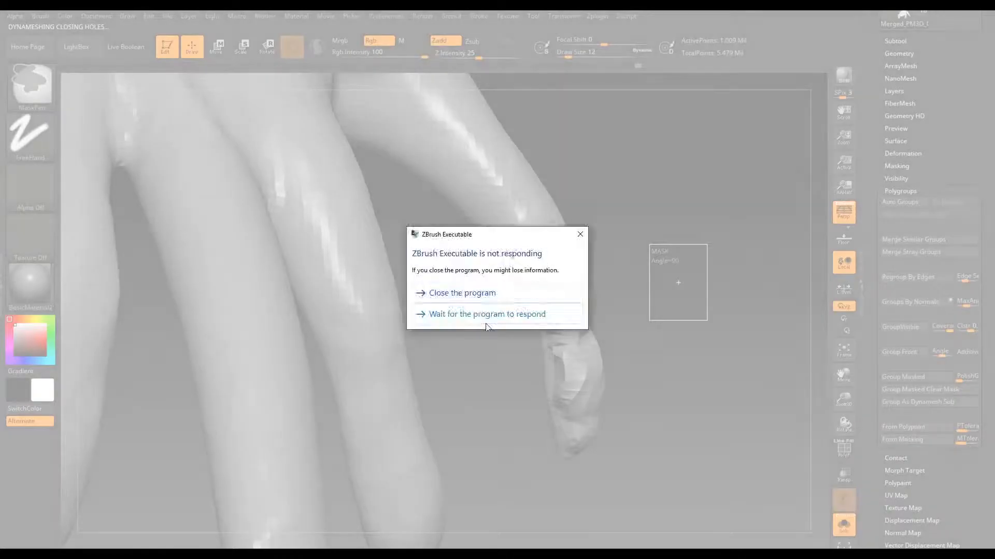
{"action": "left_click", "coordinate": [484, 317]}
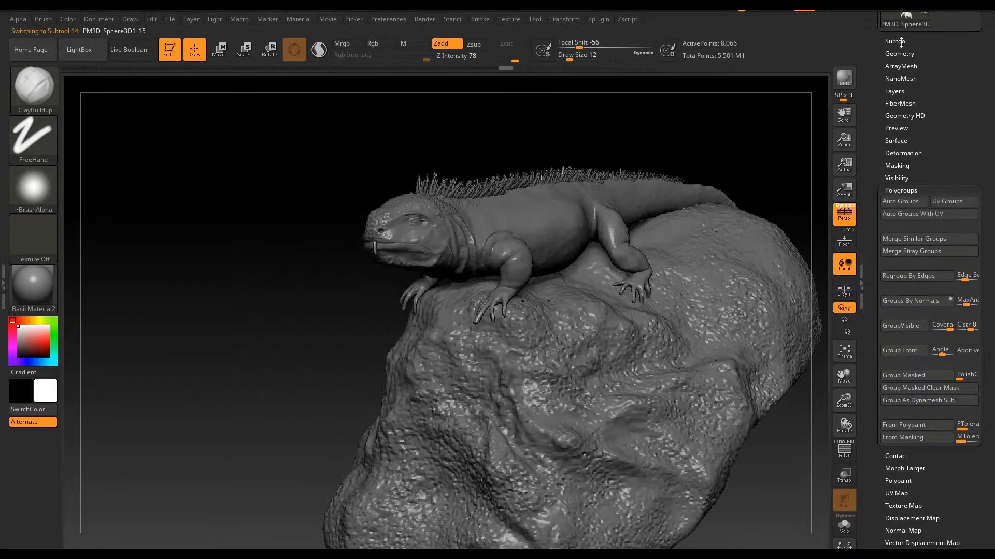
Open the subtool list and examine the whole iguana on its rock from several angles
{"action": "left_click", "coordinate": [899, 43]}
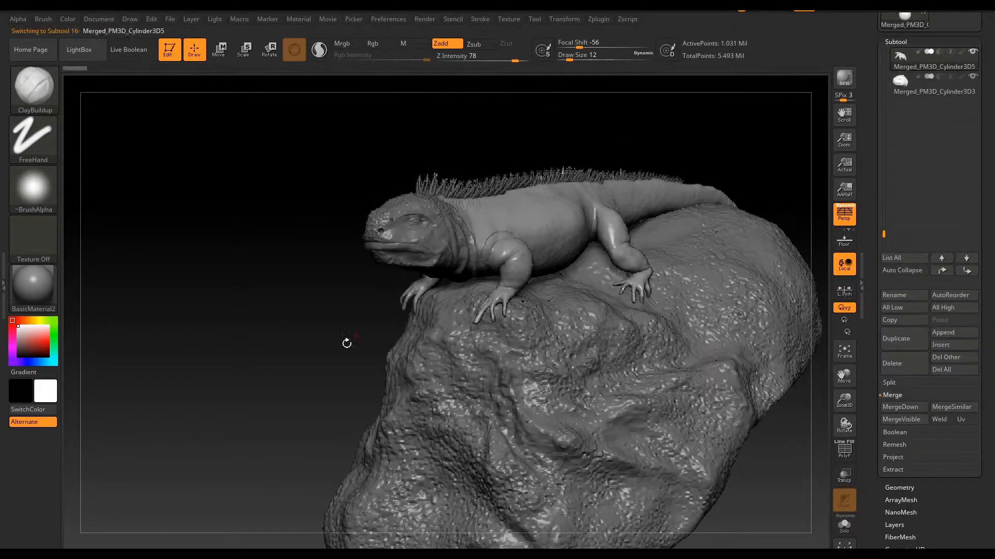
{"action": "left_click", "coordinate": [378, 356], "text": "alt"}
{"action": "left_click_drag", "start_coordinate": [290, 332], "coordinate": [161, 393]}
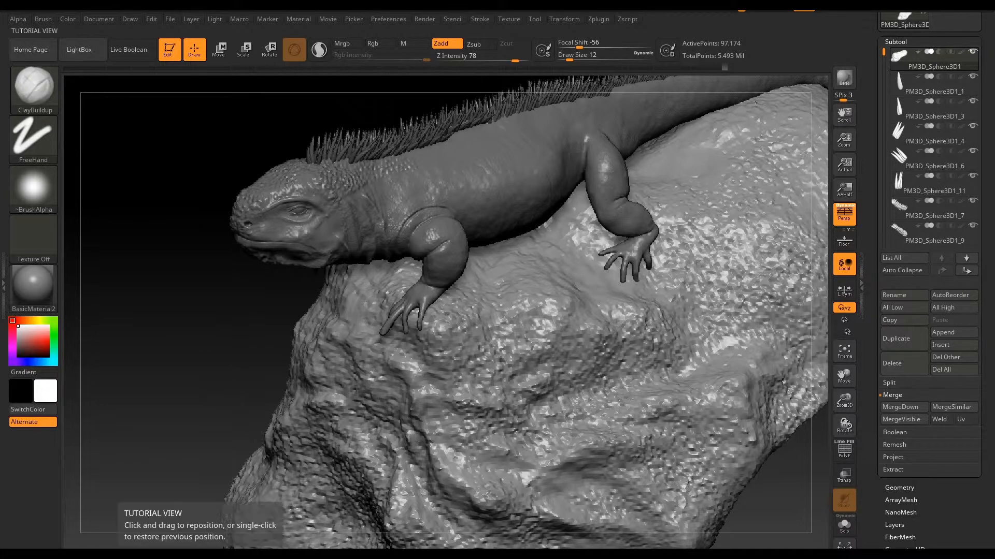
{"action": "left_click_drag", "start_coordinate": [211, 357], "coordinate": [242, 279]}
{"action": "left_click_drag", "start_coordinate": [685, 355], "coordinate": [753, 415], "text": "alt"}
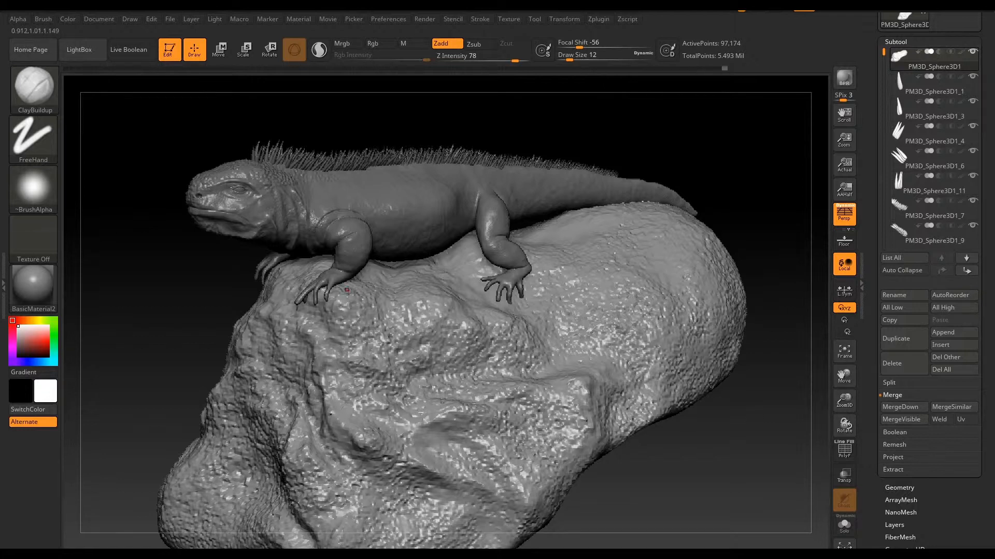
{"action": "mouse_move", "coordinate": [725, 218]}
{"action": "left_mouse_down"}
{"action": "mouse_move", "coordinate": [751, 179]}
{"action": "mouse_move", "coordinate": [718, 226]}
{"action": "left_mouse_up"}
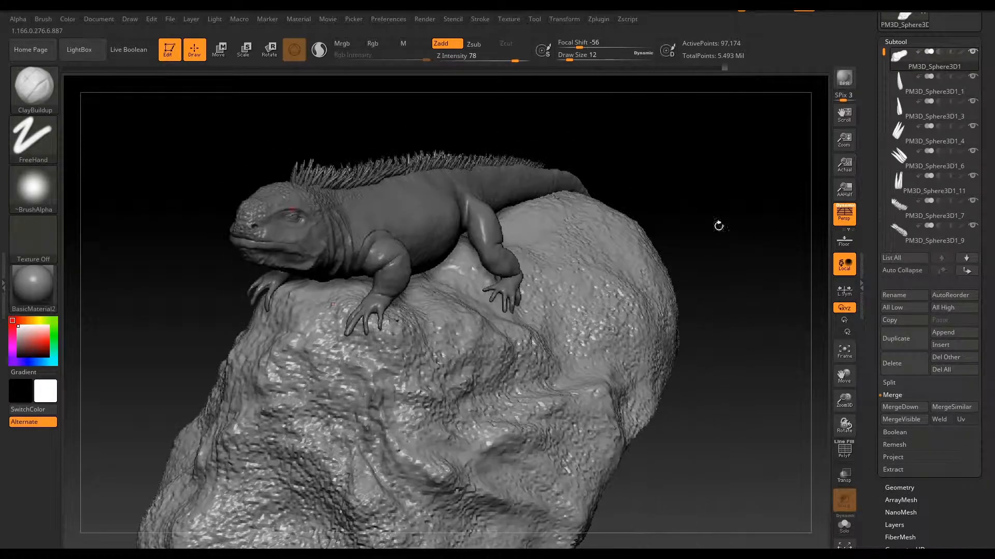
Frame the iguana's parts in turn and make the head subtool Merged_PM3D_Cylinder3D3 active
{"action": "left_click", "coordinate": [934, 233]}
{"action": "key", "text": "f"}
{"action": "left_click_drag", "start_coordinate": [507, 126], "coordinate": [705, 156]}
{"action": "right_click_drag", "start_coordinate": [160, 258], "coordinate": [555, 229]}
{"action": "left_click", "coordinate": [554, 229], "text": "alt"}
{"action": "key", "text": "f"}
{"action": "left_click", "coordinate": [394, 249], "text": "alt"}
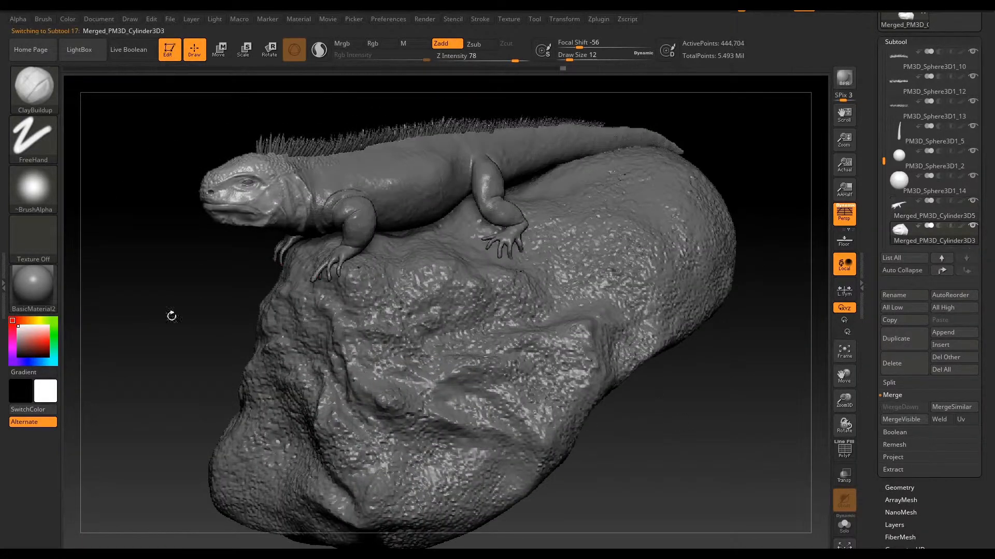
{"action": "left_click", "coordinate": [33, 287]}
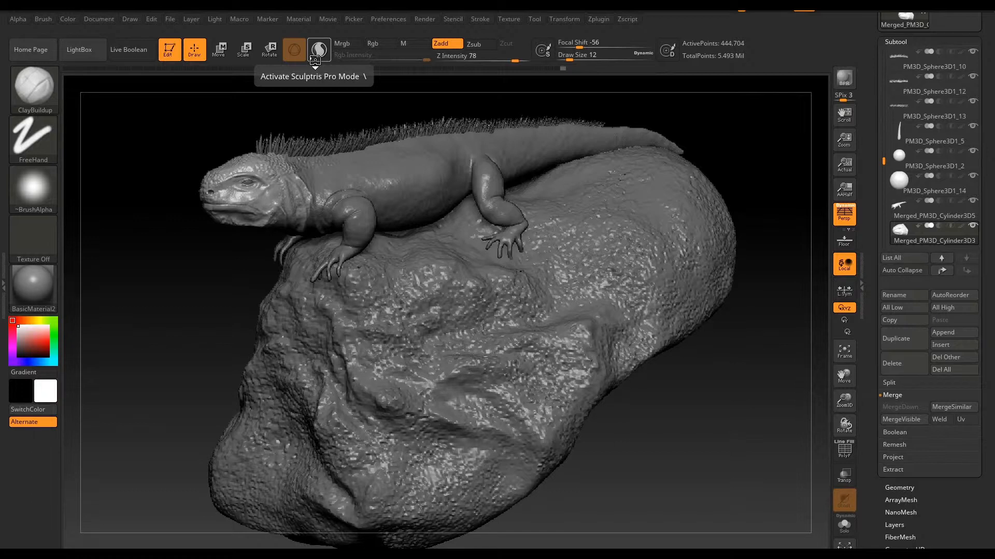
{"action": "right_click_drag", "start_coordinate": [210, 288], "coordinate": [136, 432], "text": "ctrl"}
{"action": "key", "text": "super"}
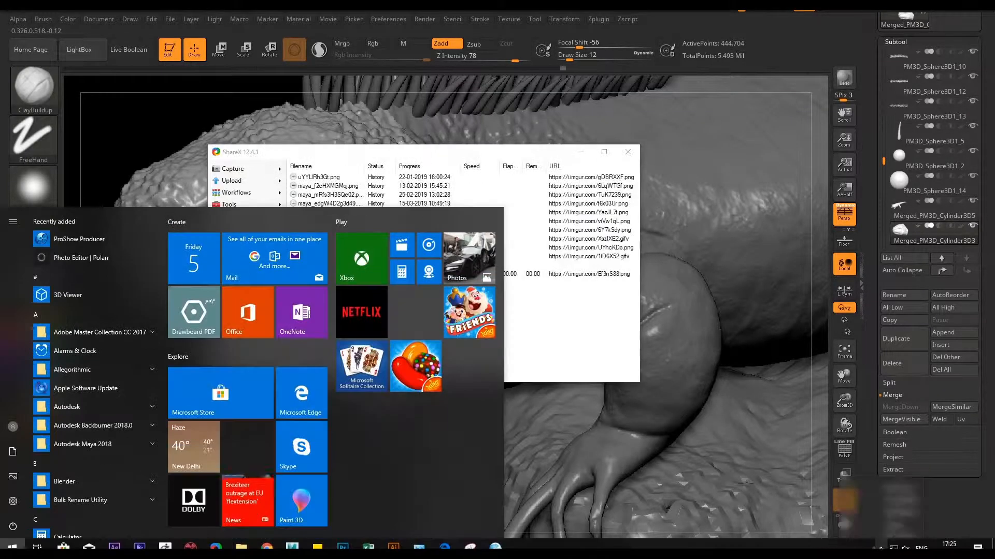
{"action": "key", "text": "super"}
{"action": "right_click_drag", "start_coordinate": [408, 461], "coordinate": [408, 539], "text": "ctrl"}
{"action": "left_click_drag", "start_coordinate": [507, 202], "coordinate": [521, 254]}
{"action": "key", "text": "ctrl+z"}
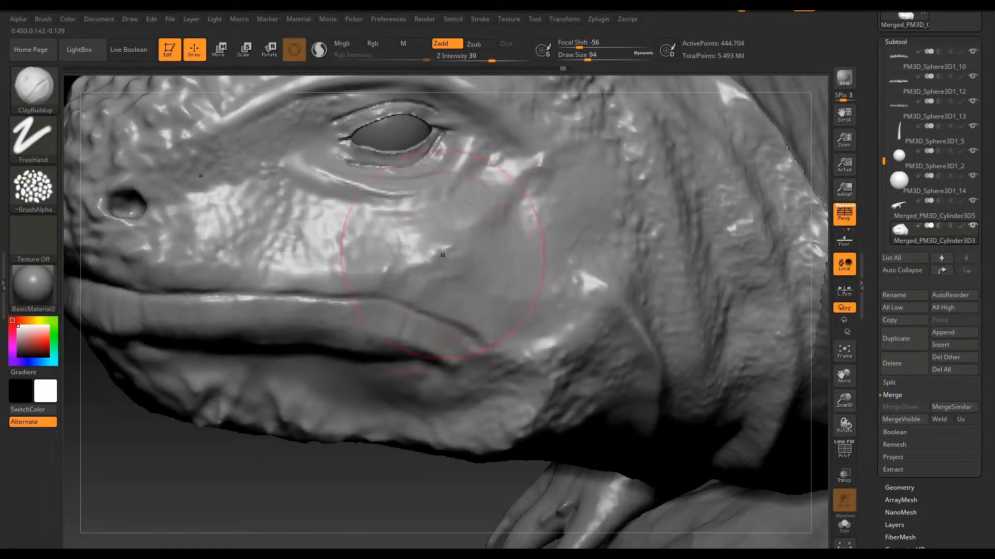
Stamp a scale-pattern alpha across the cheek below the eye with ClayBuildup, DragDot stroke, draw size 41 and Z Intensity 17
{"action": "left_click", "coordinate": [33, 187]}
{"action": "left_click", "coordinate": [33, 139]}
{"action": "left_click", "coordinate": [295, 148]}
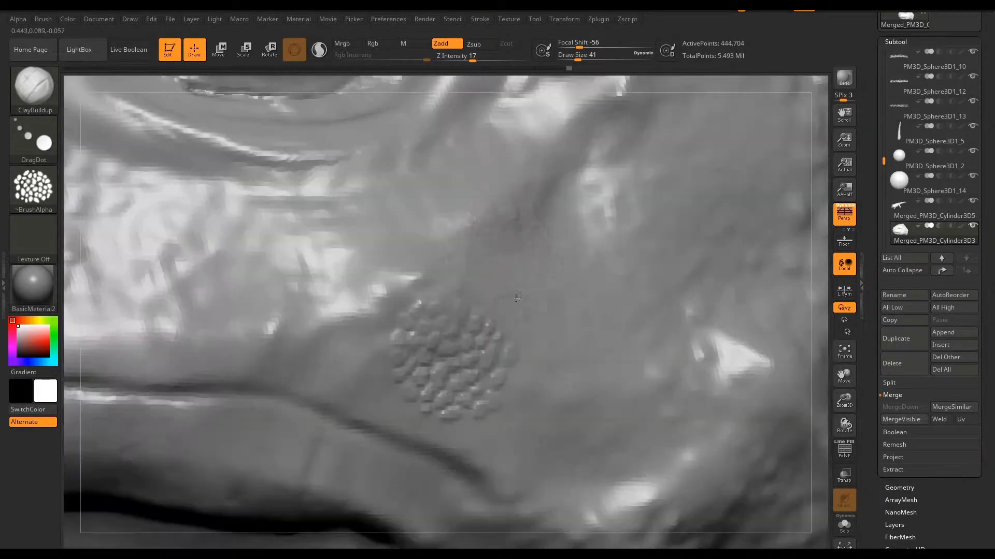
{"action": "mouse_move", "coordinate": [289, 234]}
{"action": "left_mouse_down"}
{"action": "mouse_move", "coordinate": [510, 290]}
{"action": "mouse_move", "coordinate": [589, 322]}
{"action": "left_mouse_up"}
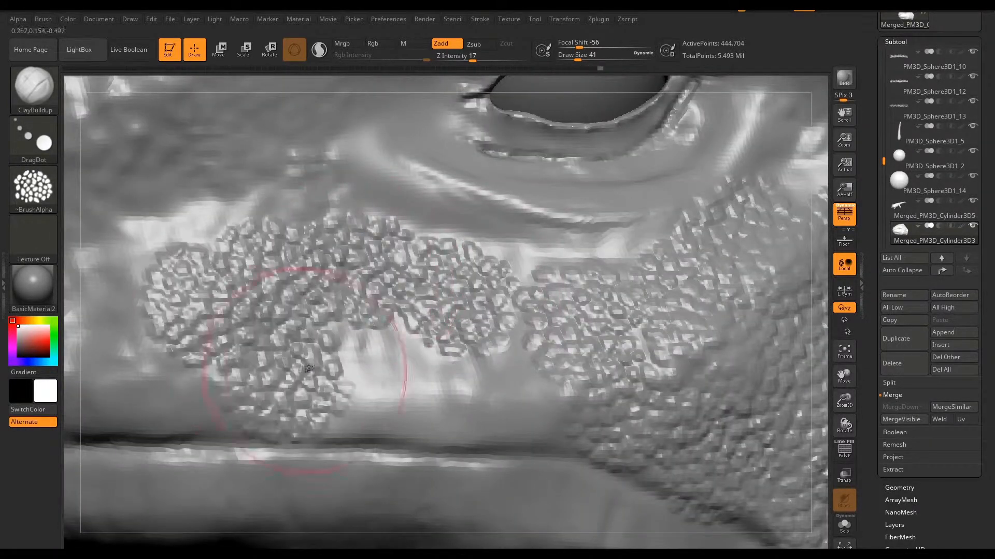
{"action": "left_click_drag", "start_coordinate": [208, 103], "coordinate": [290, 145]}
Add scales between the nostril and the eye with the DragRect stroke at Z Intensity 27
{"action": "left_click_drag", "start_coordinate": [472, 61], "coordinate": [460, 61]}
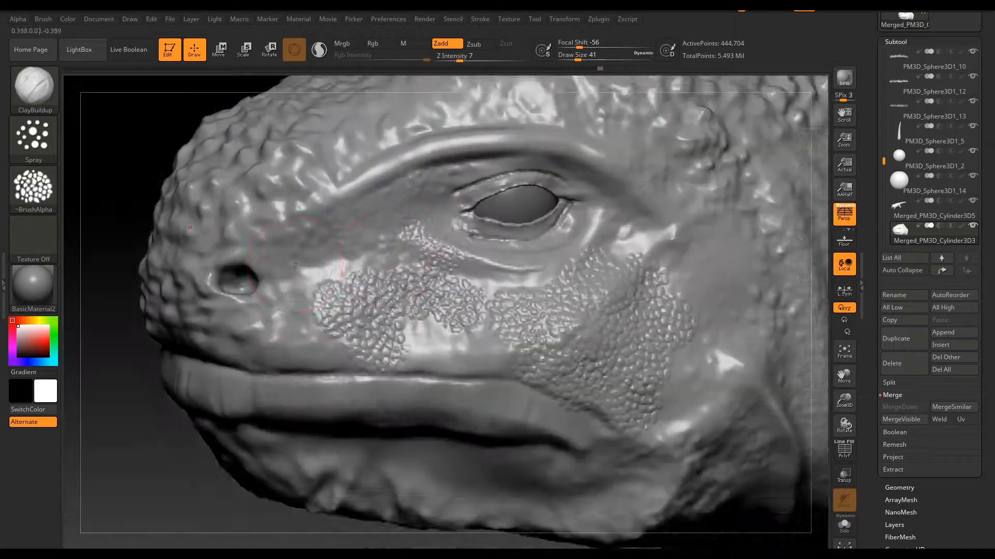
{"action": "left_click", "coordinate": [33, 139]}
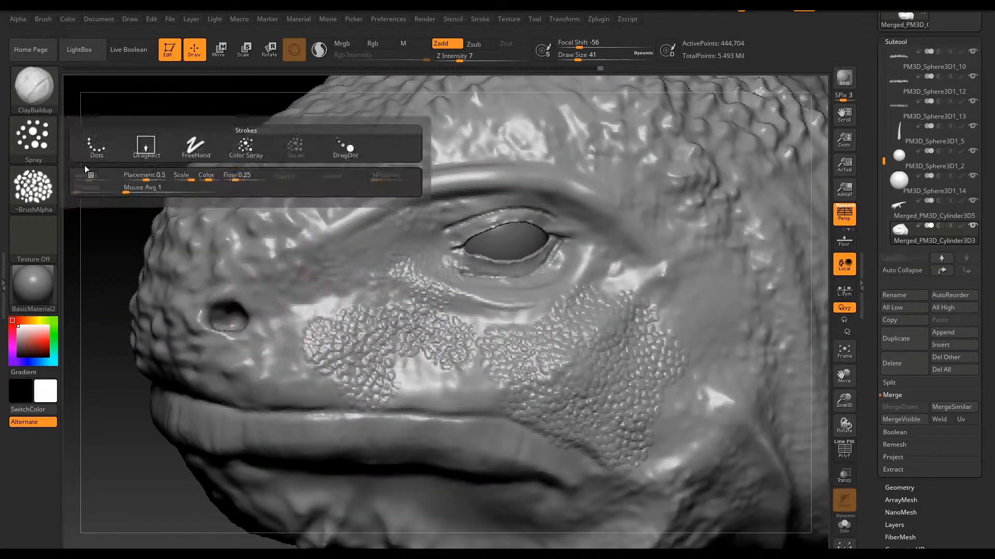
{"action": "left_click", "coordinate": [150, 150]}
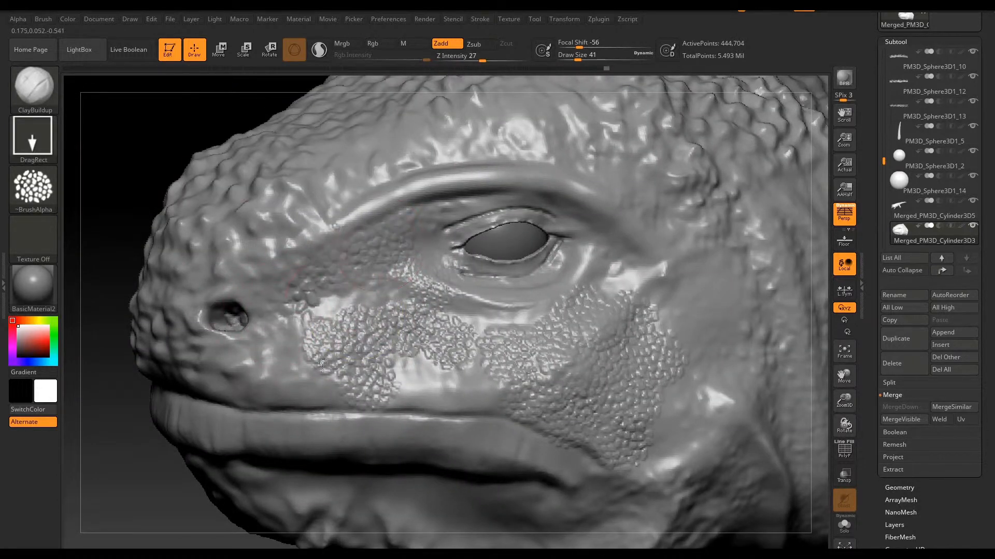
{"action": "left_click", "coordinate": [33, 139]}
{"action": "left_click", "coordinate": [92, 151]}
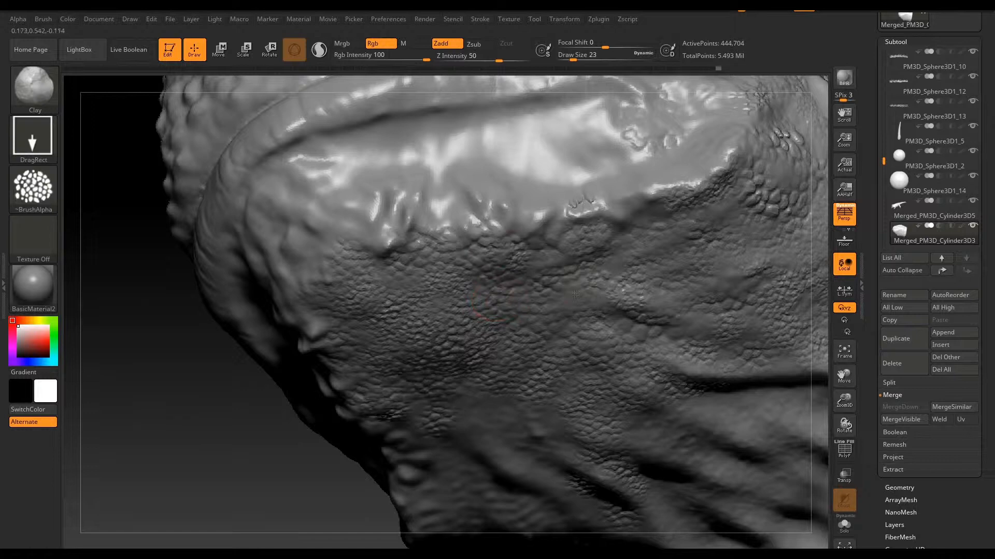
Cover the throat, jaw and neck folds with stamped scales using Clay, DragRect stroke, draw size 23 and Z Intensity 50
{"action": "right_click_drag", "start_coordinate": [575, 295], "coordinate": [370, 427]}
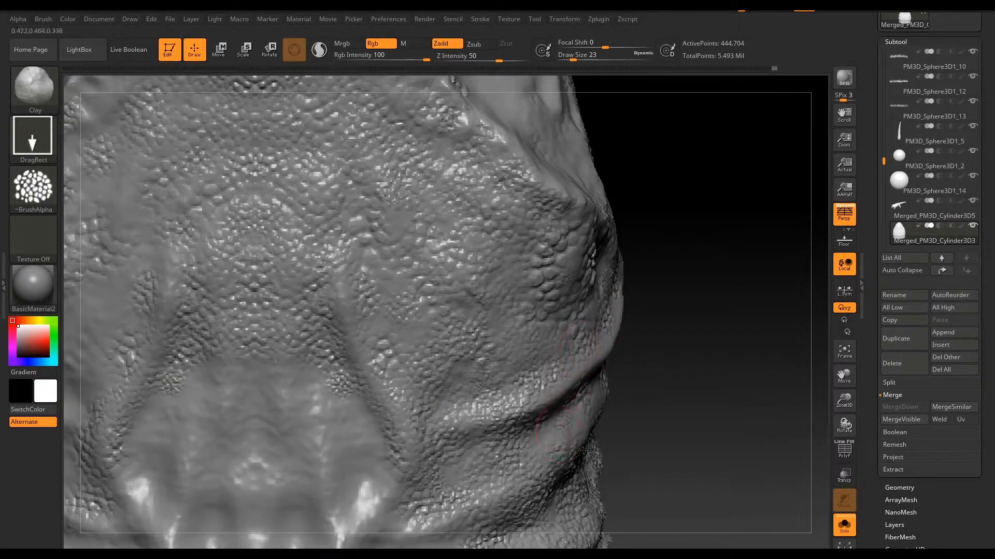
{"action": "right_click_drag", "start_coordinate": [584, 451], "coordinate": [401, 410]}
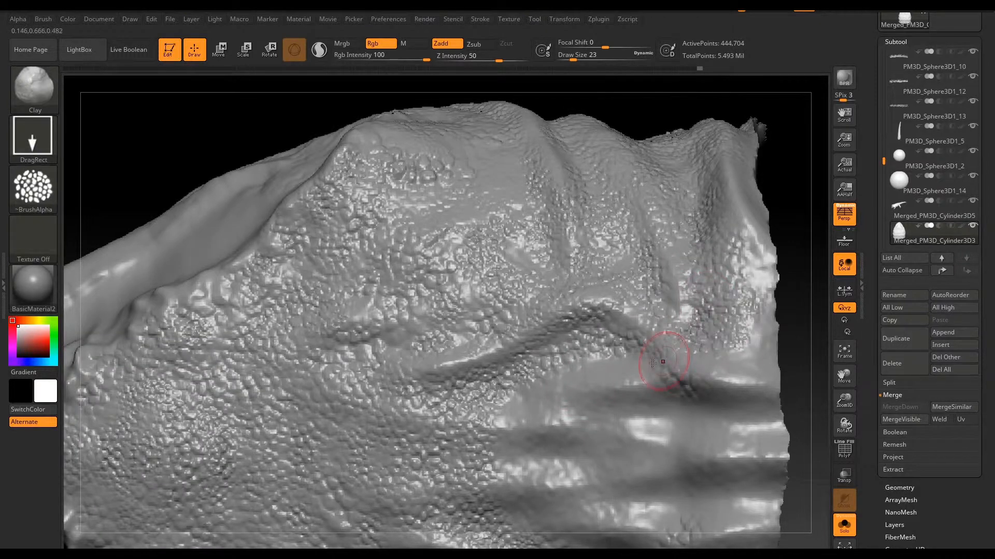
{"action": "mouse_move", "coordinate": [652, 363]}
{"action": "left_mouse_down"}
{"action": "mouse_move", "coordinate": [629, 355]}
{"action": "mouse_move", "coordinate": [759, 453]}
{"action": "left_mouse_up"}
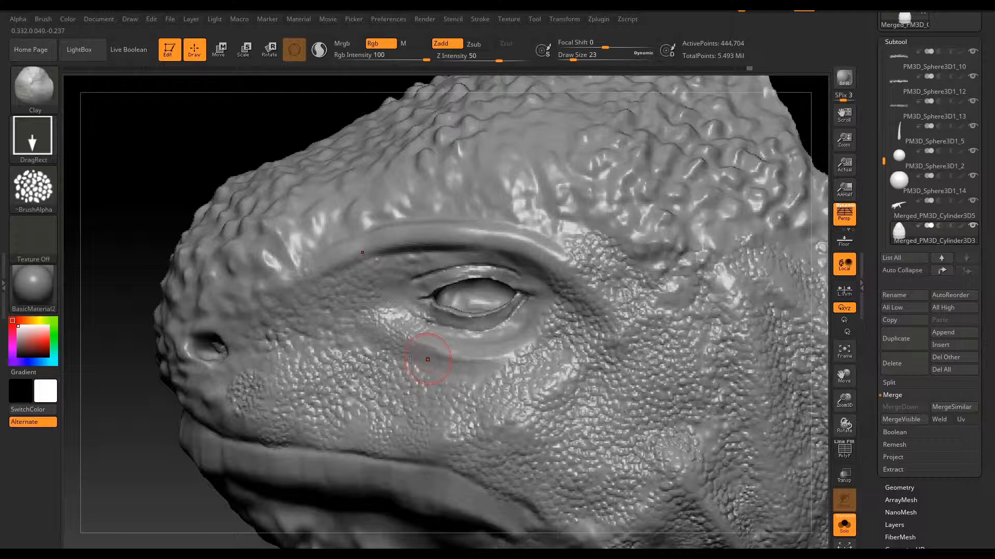
Pull the brow ridge and the bumps above the snout outward with the Move Topological brush
{"action": "key", "text": "b"}
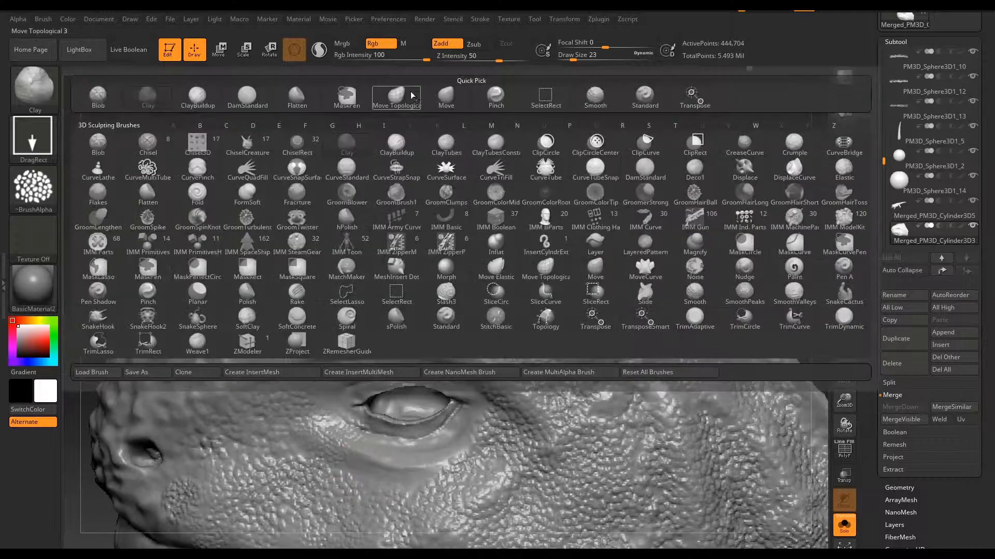
{"action": "key", "text": "m"}
{"action": "key", "text": "t"}
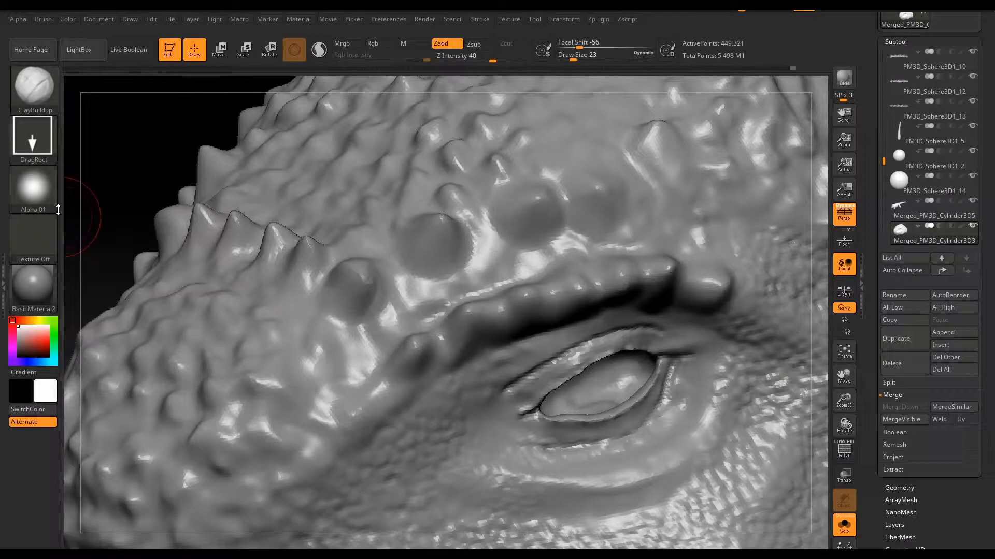
{"action": "left_click", "coordinate": [33, 189]}
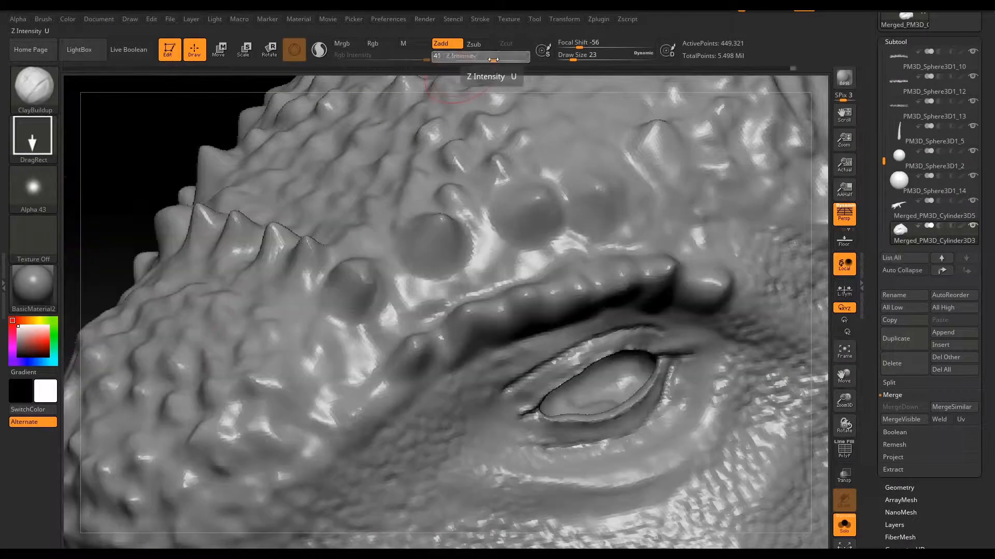
{"action": "left_click_drag", "start_coordinate": [492, 58], "coordinate": [525, 58]}
{"action": "left_click", "coordinate": [33, 137]}
{"action": "left_click", "coordinate": [195, 140]}
{"action": "left_click", "coordinate": [35, 89]}
{"action": "left_click", "coordinate": [178, 291]}
{"action": "left_click", "coordinate": [33, 189]}
{"action": "left_click", "coordinate": [295, 195]}
Pull the snout and forehead bumps into pointed spikes with SnakeHook at draw size 23 and Z Intensity 100
{"action": "left_click", "coordinate": [34, 89]}
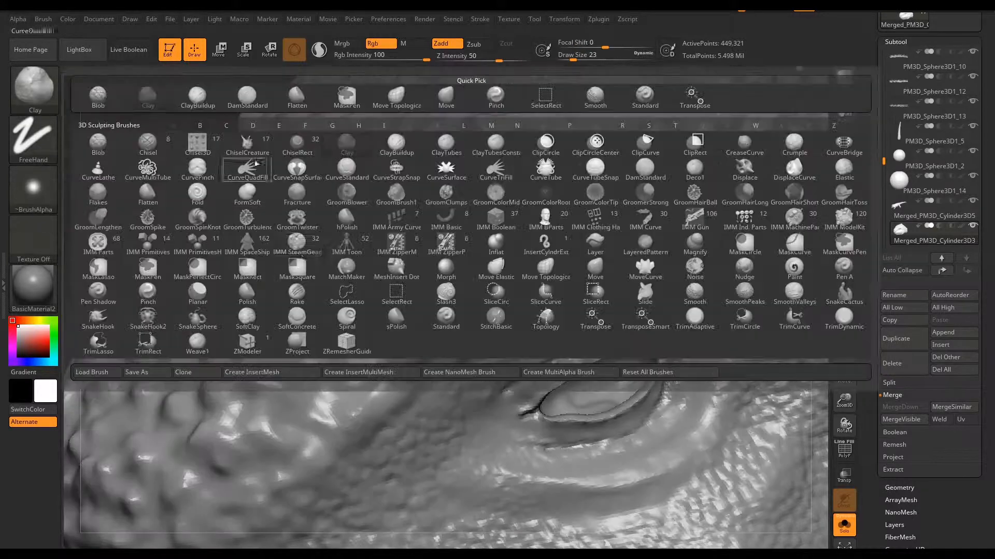
{"action": "left_click", "coordinate": [98, 318]}
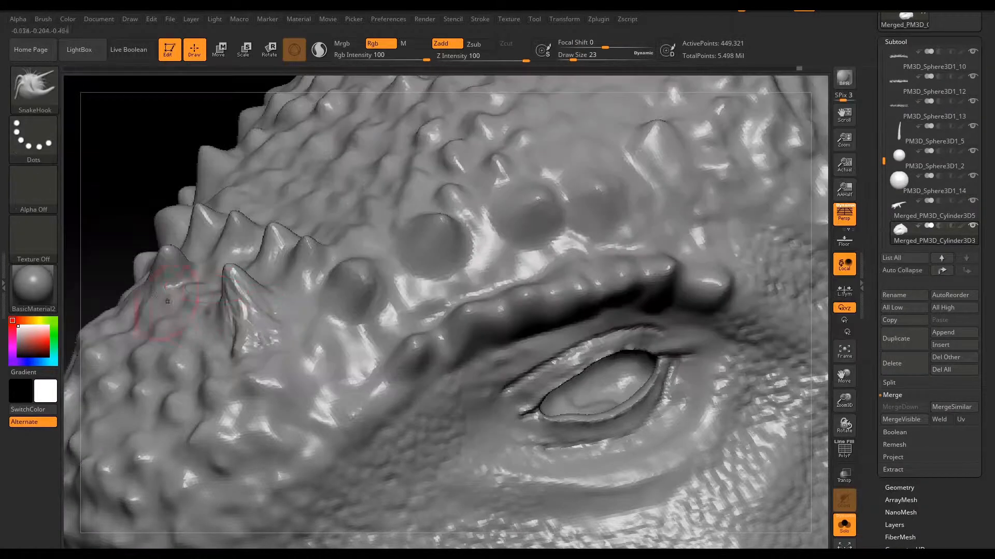
{"action": "mouse_move", "coordinate": [119, 342]}
{"action": "right_mouse_down"}
{"action": "mouse_move", "coordinate": [322, 395]}
{"action": "mouse_move", "coordinate": [467, 395]}
{"action": "right_mouse_up"}
{"action": "right_click_drag", "start_coordinate": [320, 290], "coordinate": [320, 262], "text": "ctrl"}
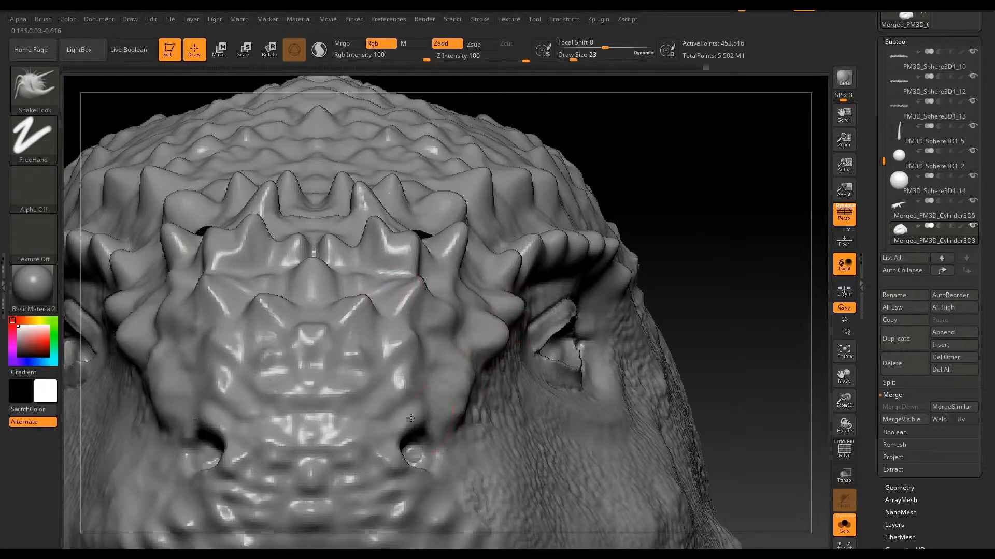
{"action": "right_click_drag", "start_coordinate": [442, 358], "coordinate": [362, 357]}
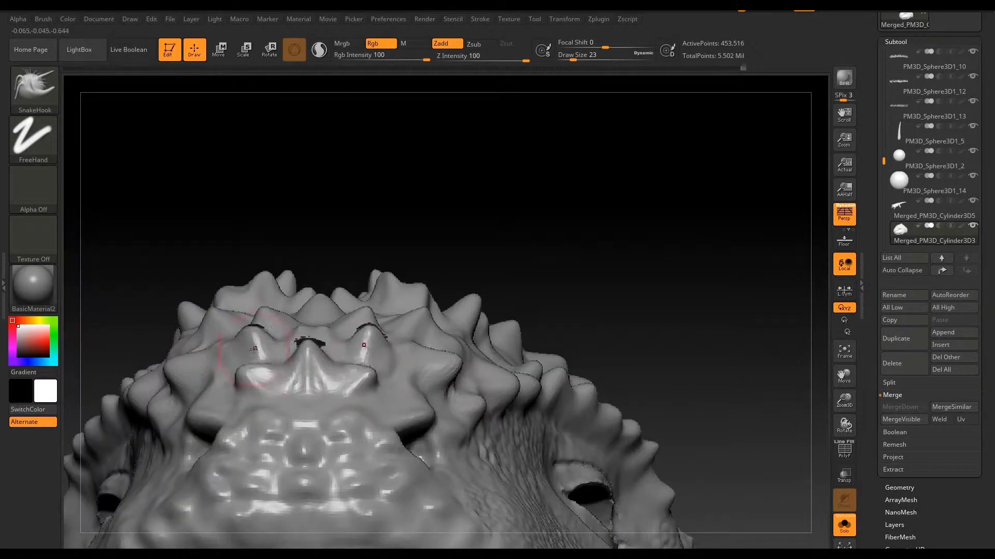
Draw out further spikes above the nostril and in front of the brow with SnakeHook and remesh the head
{"action": "mouse_move", "coordinate": [254, 350]}
{"action": "right_mouse_down"}
{"action": "mouse_move", "coordinate": [593, 286]}
{"action": "mouse_move", "coordinate": [422, 378]}
{"action": "right_mouse_up"}
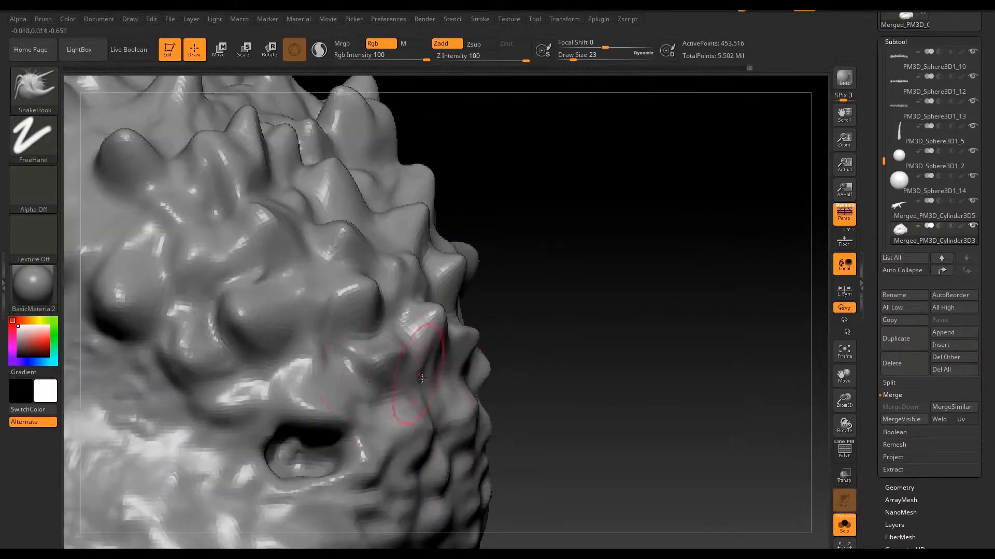
{"action": "right_click_drag", "start_coordinate": [469, 338], "coordinate": [377, 315]}
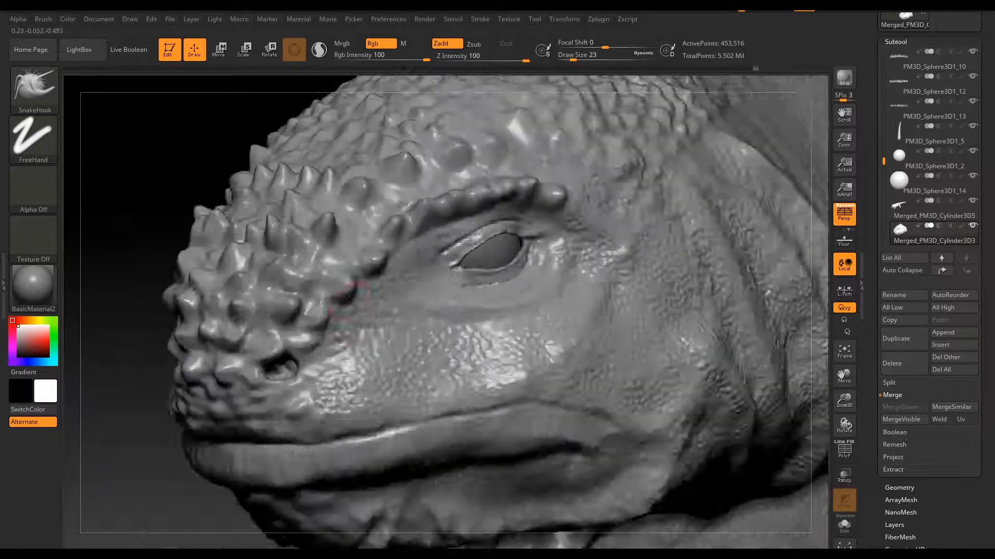
{"action": "key", "text": "ctrl"}
{"action": "right_click_drag", "start_coordinate": [147, 187], "coordinate": [310, 294], "text": "ctrl"}
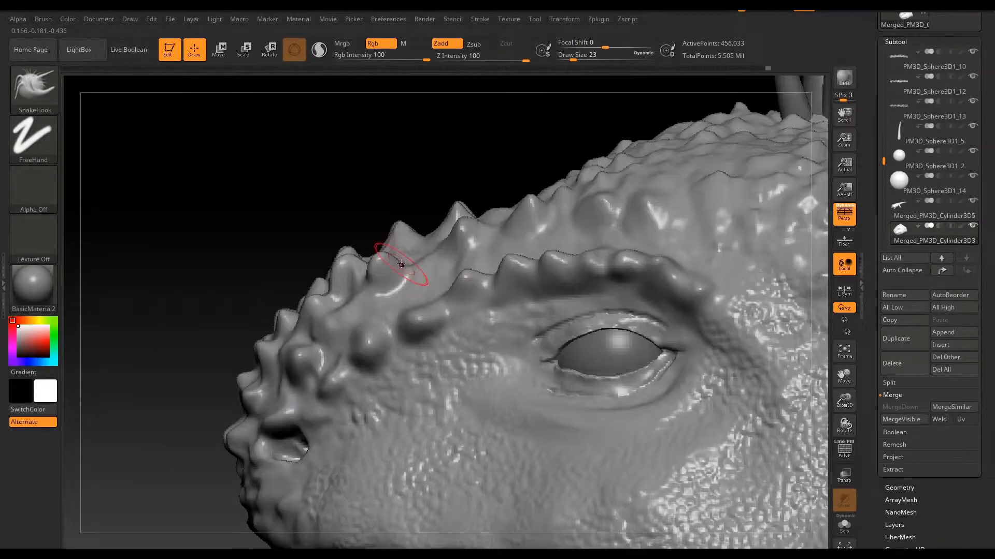
{"action": "right_click_drag", "start_coordinate": [389, 262], "coordinate": [403, 283], "text": "alt"}
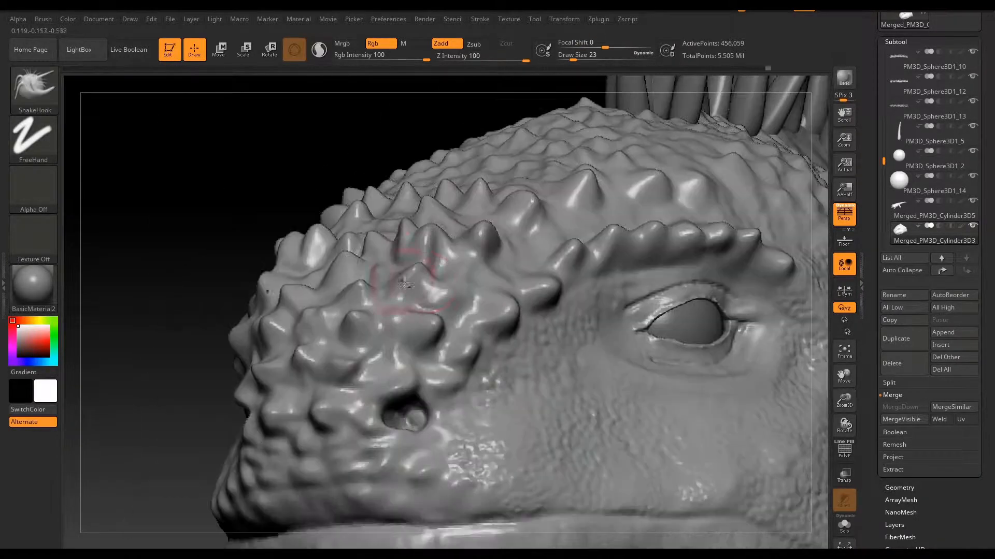
{"action": "right_click_drag", "start_coordinate": [475, 283], "coordinate": [510, 178]}
{"action": "right_click_drag", "start_coordinate": [391, 131], "coordinate": [603, 162]}
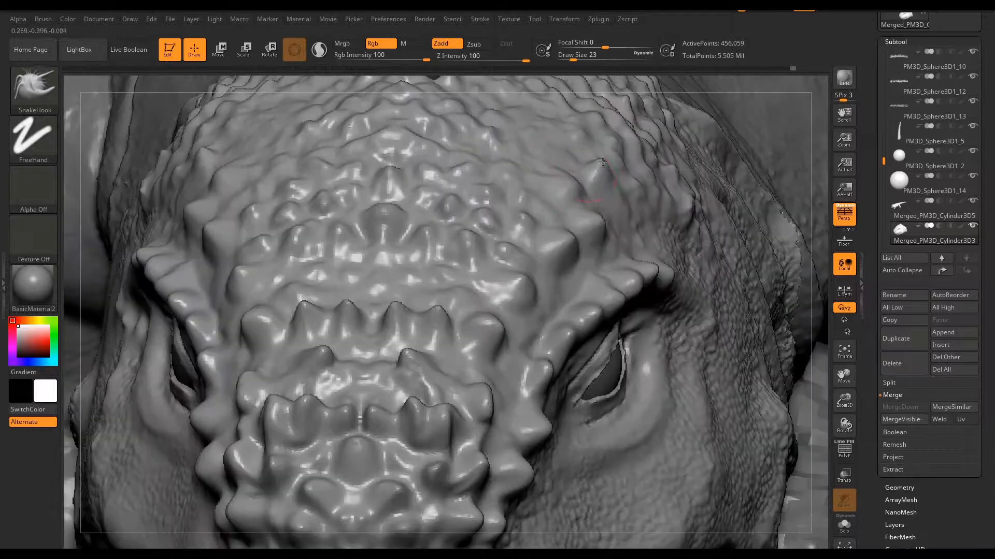
{"action": "right_click_drag", "start_coordinate": [526, 175], "coordinate": [394, 272]}
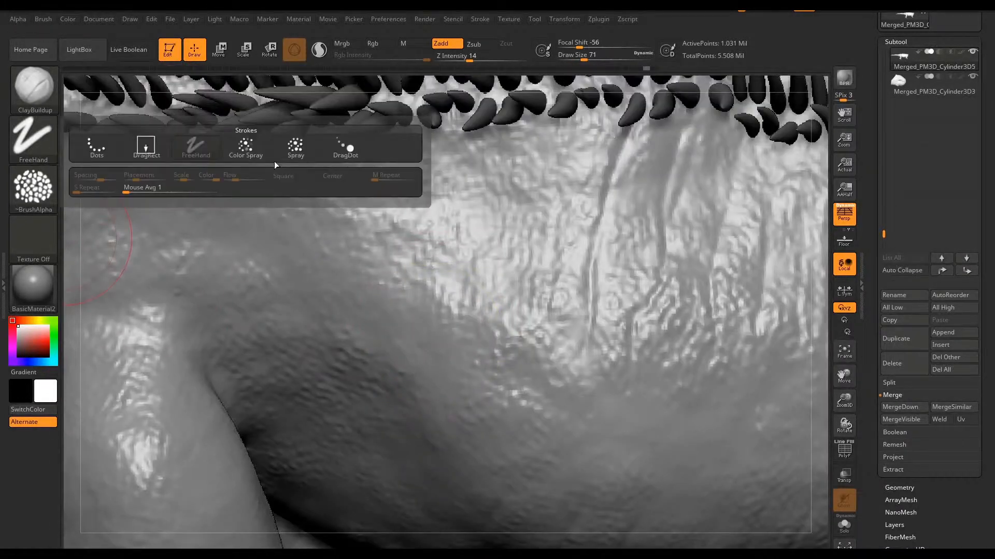
Spray skin texture over the flank beside the leg using ClayBuildup with the Spray stroke at Z Intensity 14, and smooth it
{"action": "left_click", "coordinate": [277, 150]}
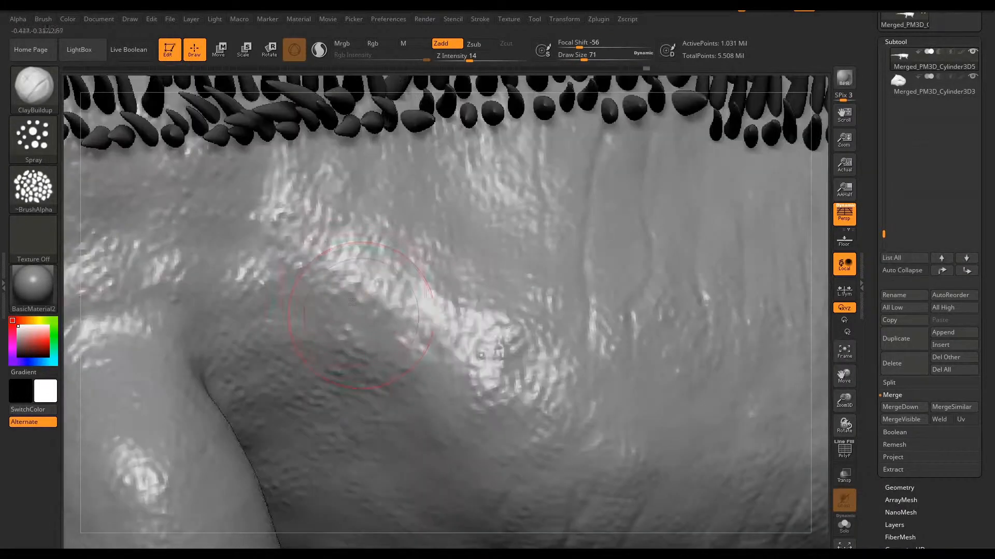
{"action": "mouse_move", "coordinate": [410, 374]}
{"action": "left_mouse_down", "text": "shift"}
{"action": "mouse_move", "coordinate": [363, 331]}
{"action": "mouse_move", "coordinate": [305, 334]}
{"action": "left_mouse_up", "text": "shift"}
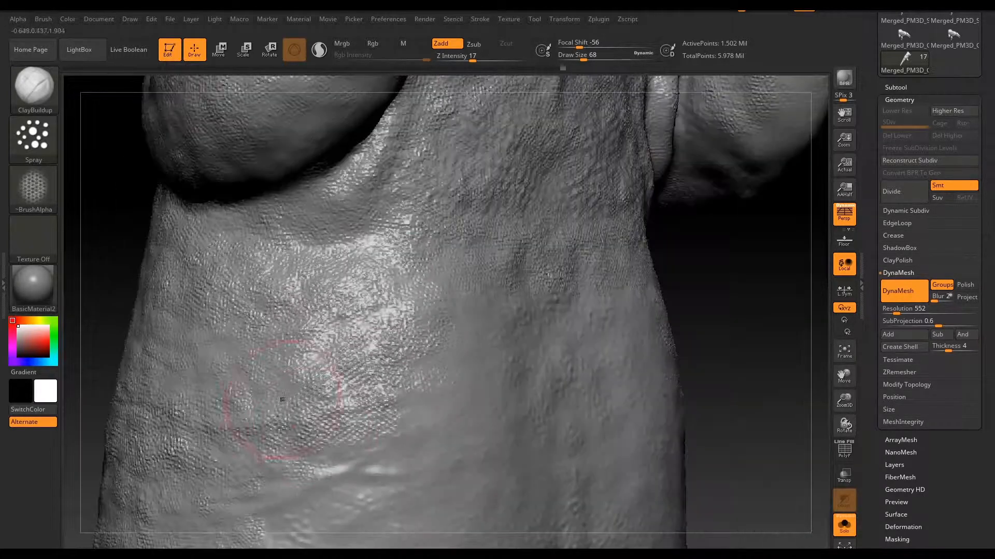
Divide the body mesh to subdivision level 2 and spray fine scales over the limb, flank and hip with ClayBuildup at Z Intensity 9
{"action": "key", "text": "ctrl+d"}
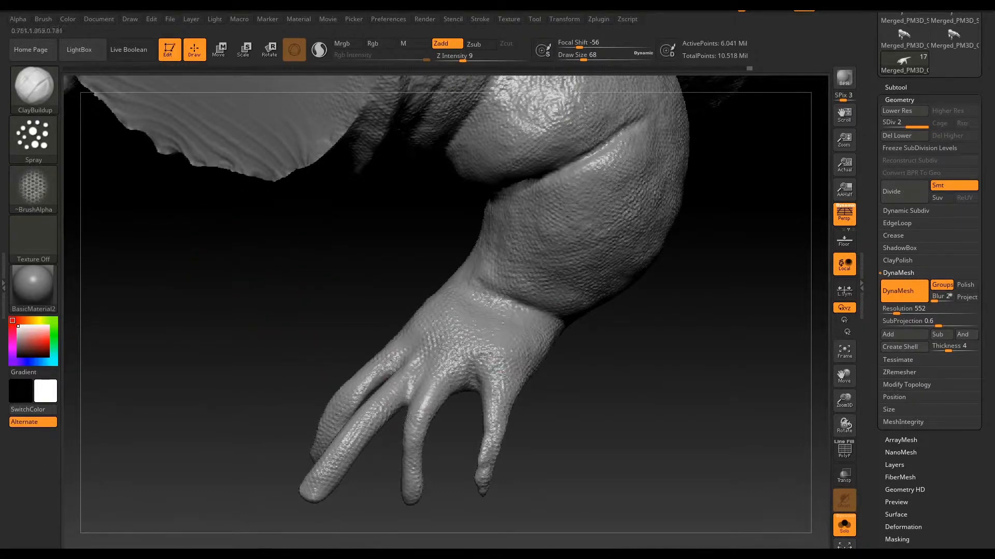
{"action": "left_click_drag", "start_coordinate": [596, 166], "coordinate": [512, 327]}
{"action": "scroll", "coordinate": [511, 328], "scroll_direction": "up", "scroll_amount": 5}
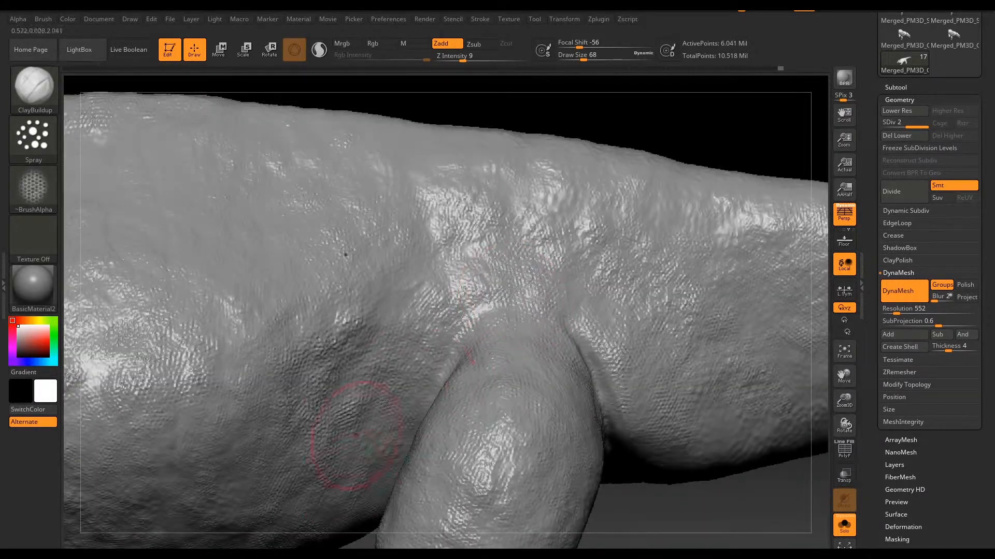
{"action": "left_click_drag", "start_coordinate": [382, 401], "coordinate": [577, 254]}
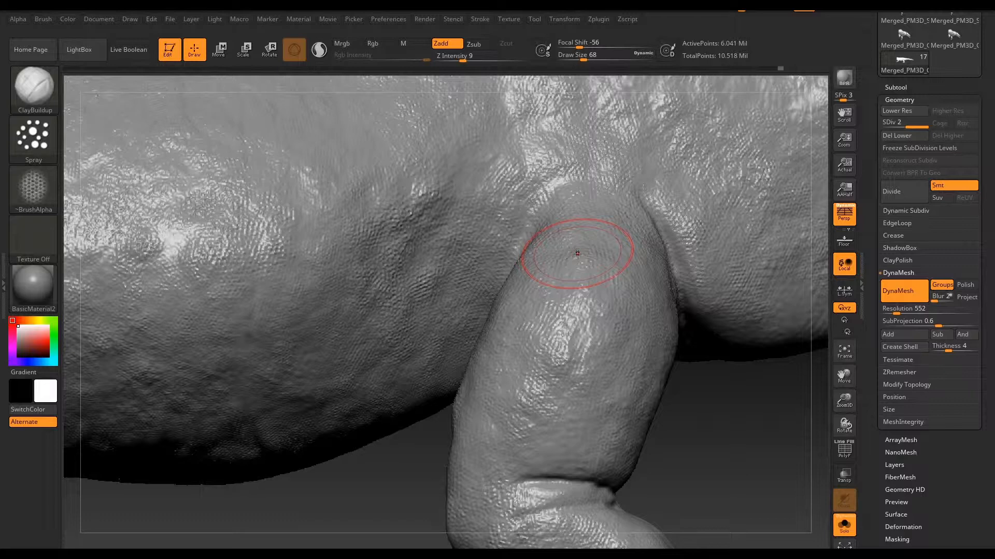
{"action": "left_click_drag", "start_coordinate": [577, 253], "coordinate": [426, 285]}
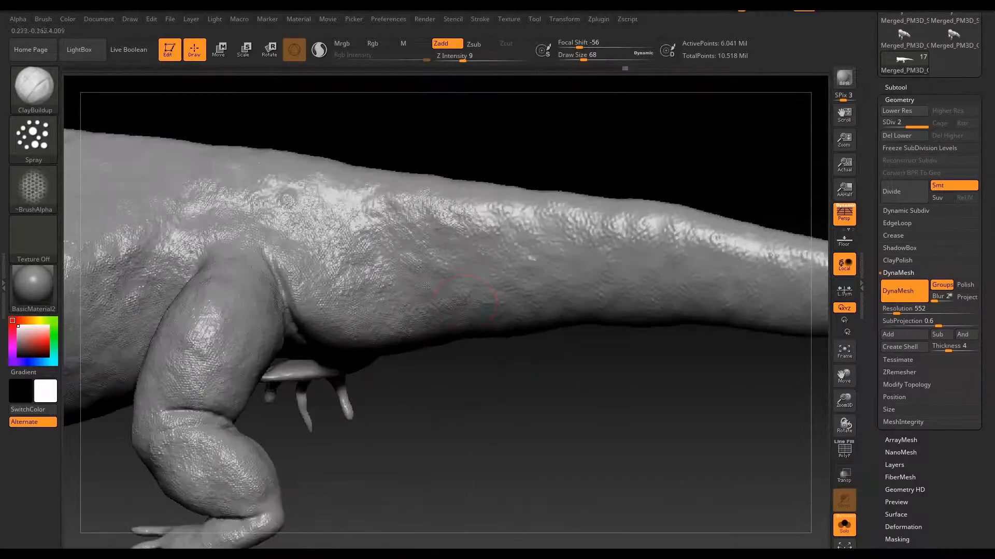
Continue the fine sprayed scales over the tail base and legs with ClayBuildup at draw size 68
{"action": "scroll", "coordinate": [289, 189], "scroll_direction": "up", "scroll_amount": 5}
{"action": "left_click_drag", "start_coordinate": [288, 188], "coordinate": [556, 405]}
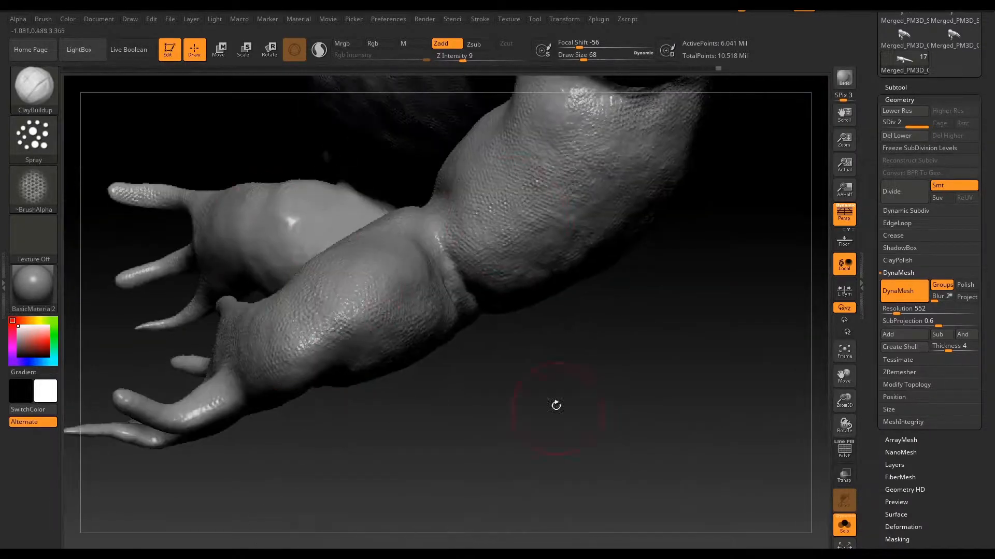
{"action": "left_click_drag", "start_coordinate": [451, 381], "coordinate": [490, 361]}
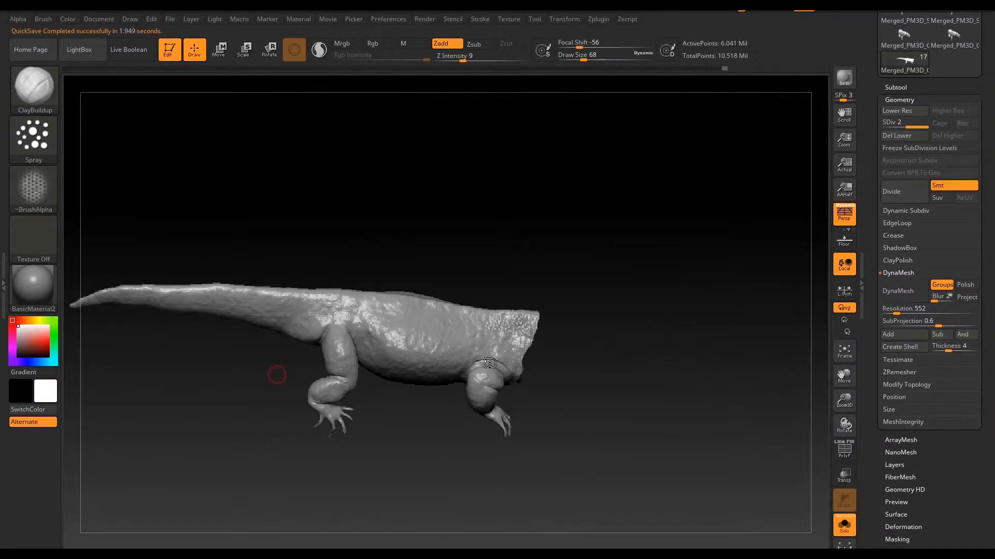